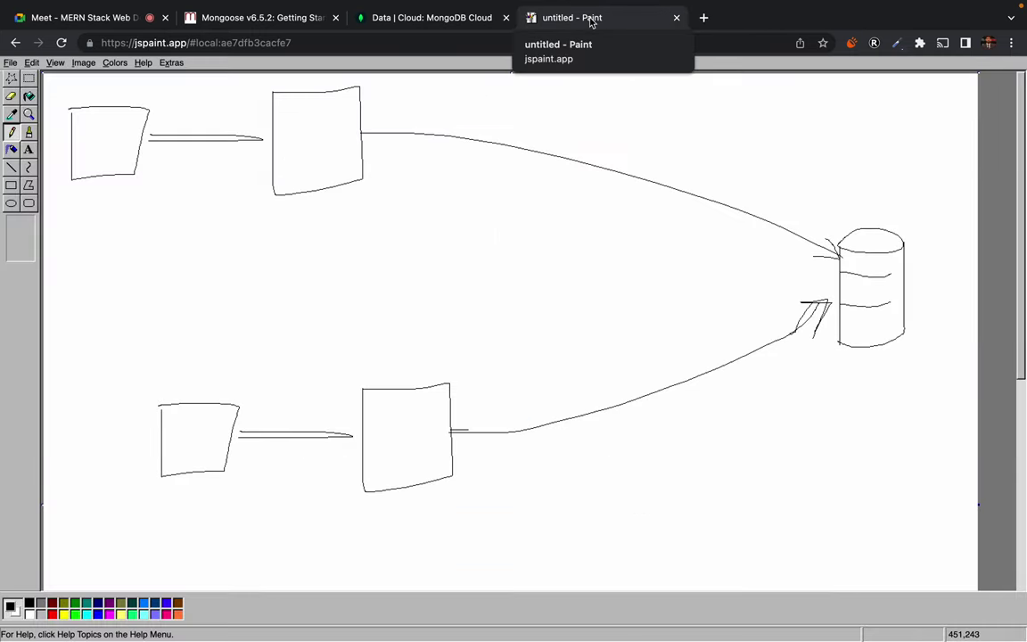
Switch from the JS Paint sketch to the MongoDB Cloud tab showing Cluster0's empty Collections page
click(444, 23)
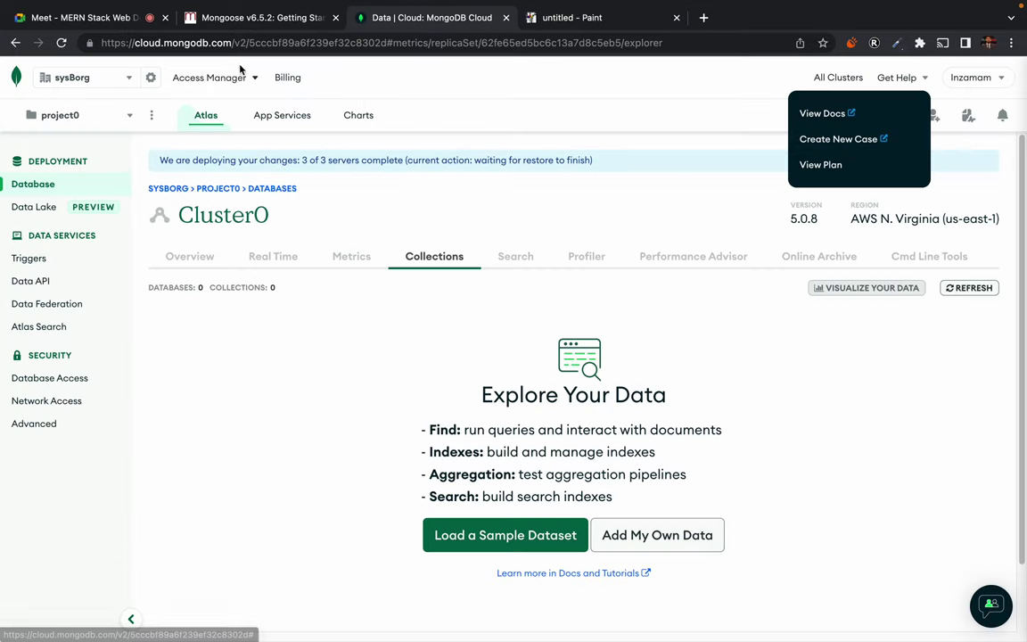
Browse the project list, then go to project0's Database Deployments page
click(129, 120)
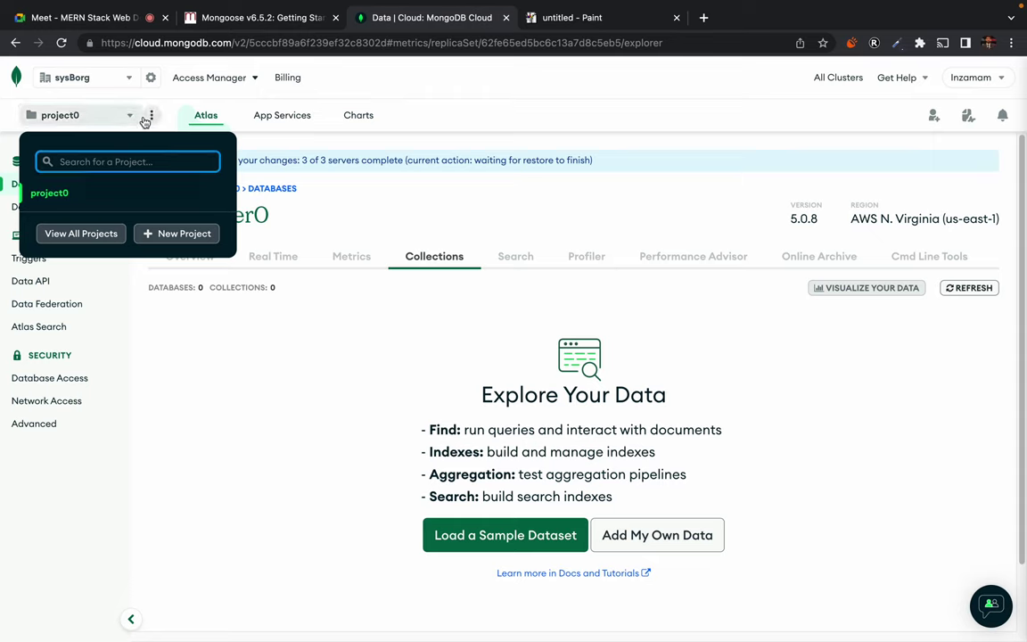
click(151, 116)
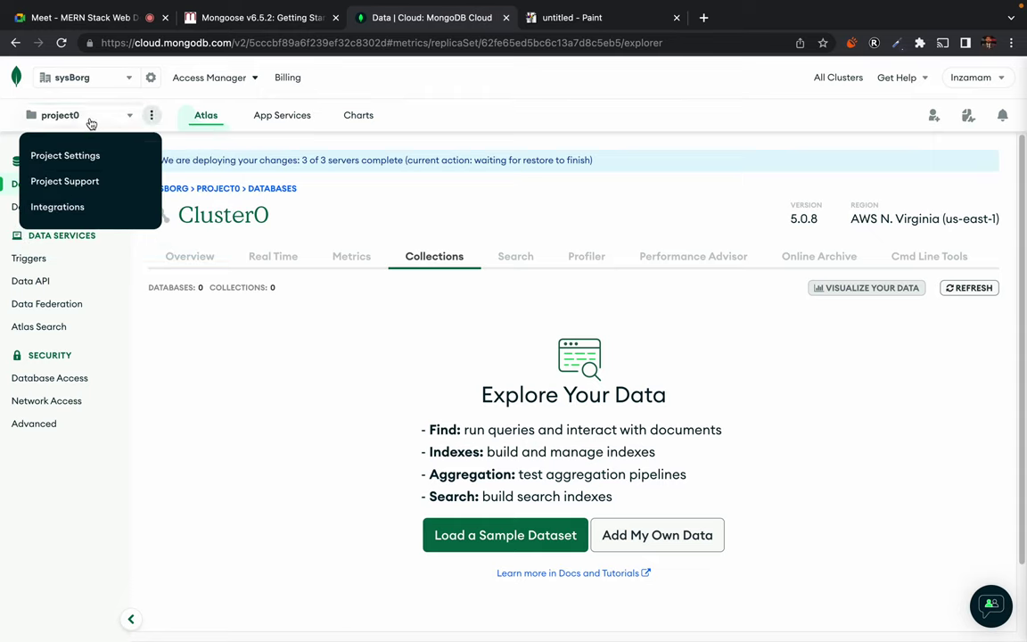
click(87, 118)
click(284, 281)
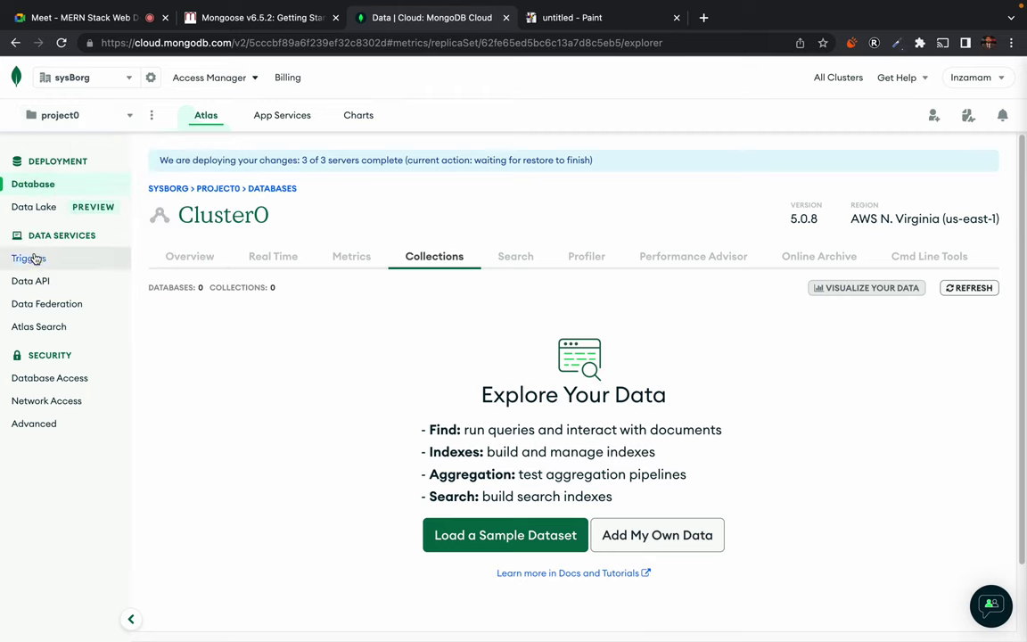
click(40, 185)
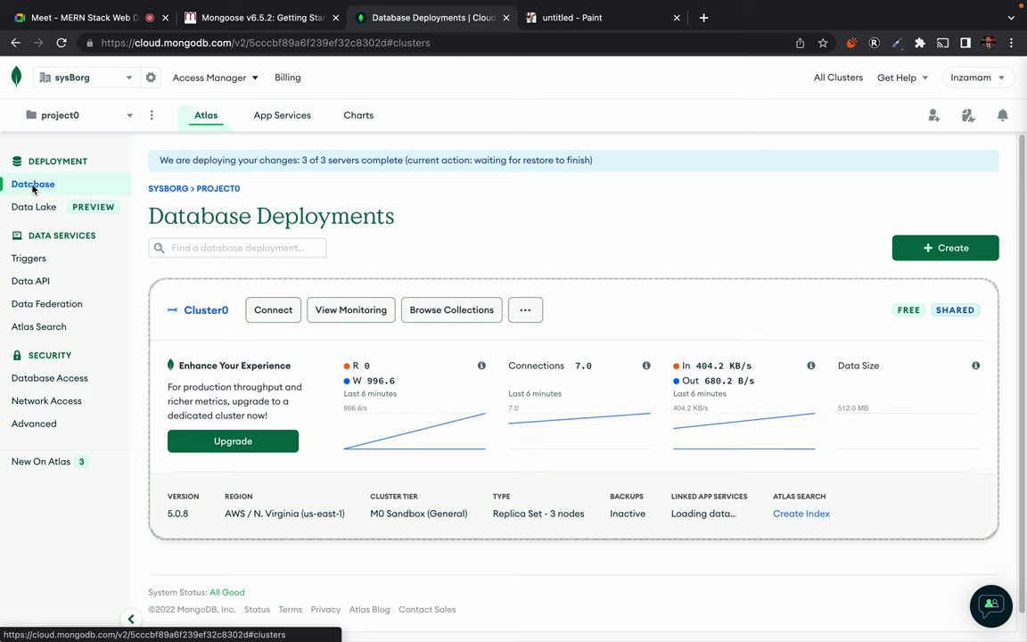
Terminate Cluster0, confirming by pasting 'Cluster0' into the name field
click(525, 312)
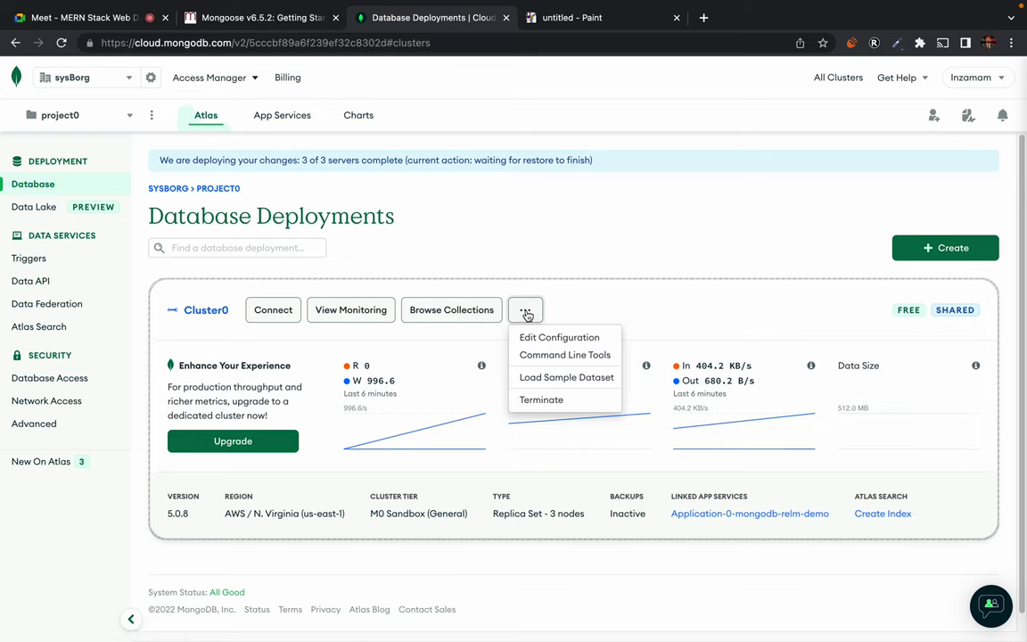
click(559, 401)
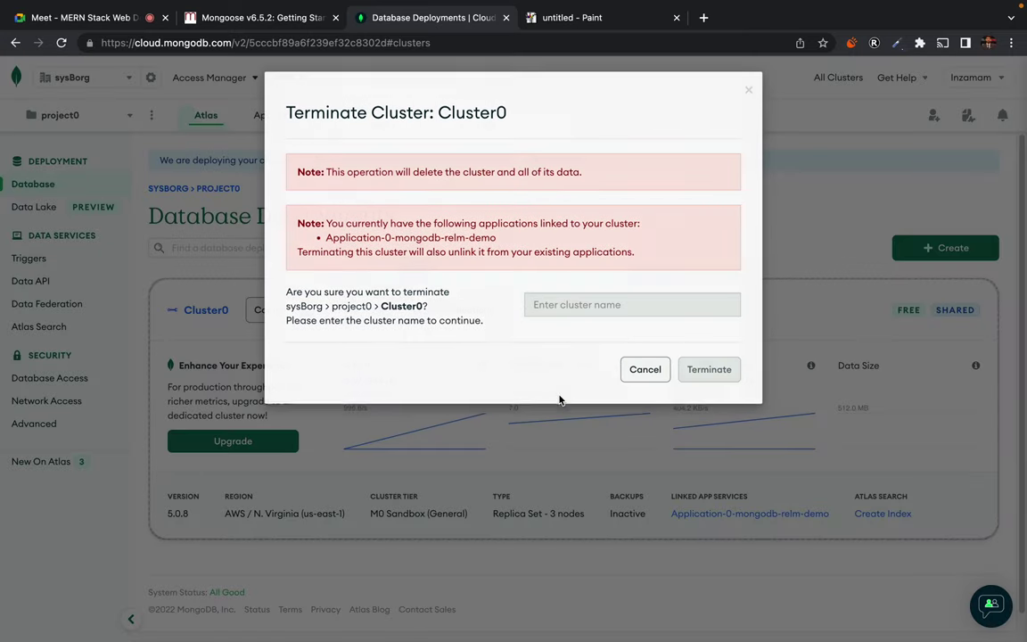
click(562, 304)
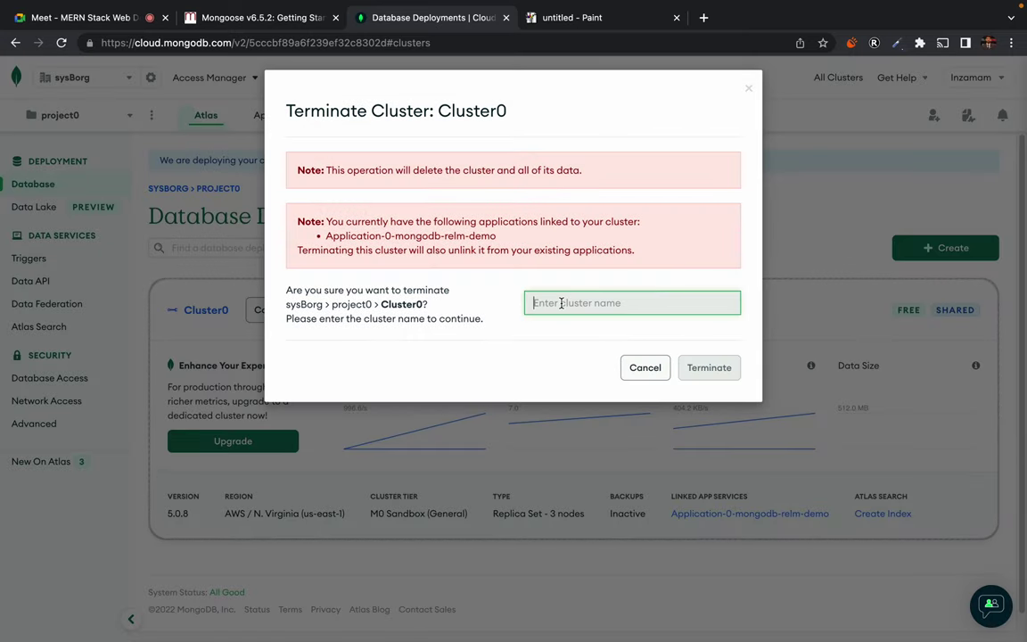
double_click(402, 305)
key(super+c)
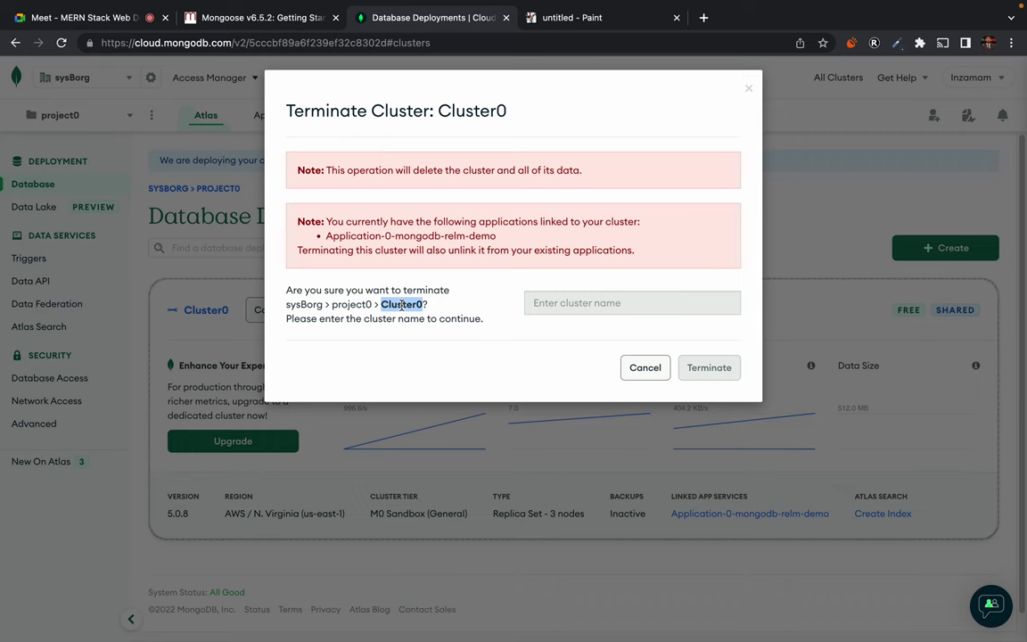
click(565, 304)
key(super+v)
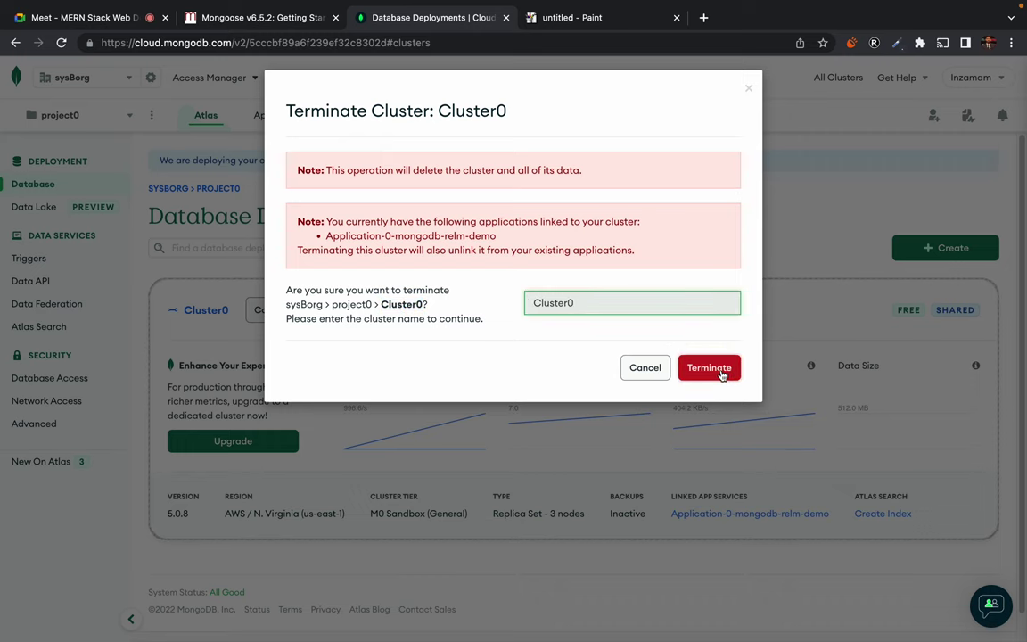
click(722, 373)
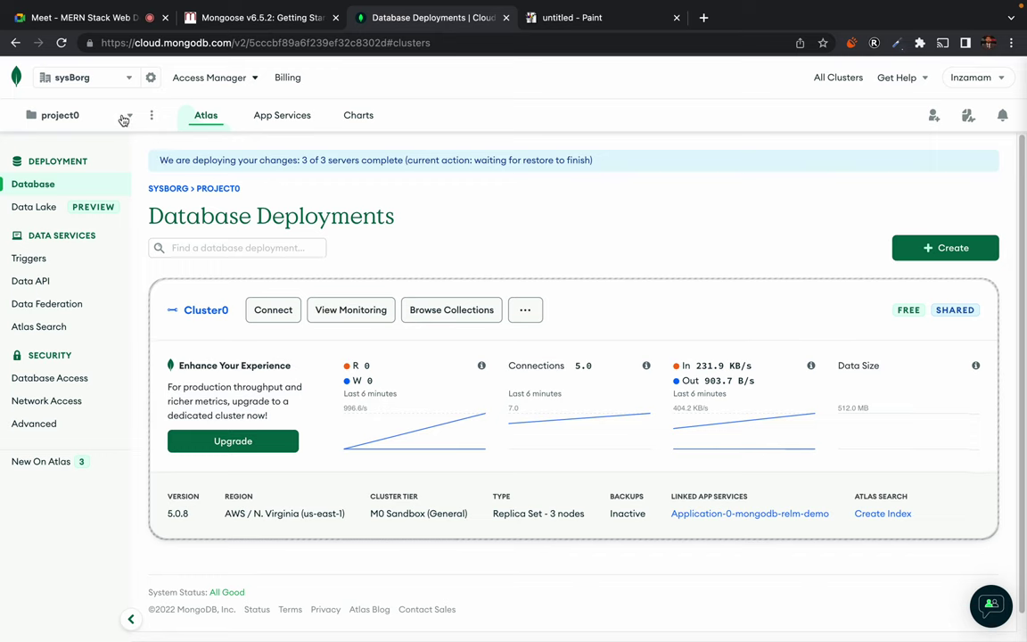
click(153, 117)
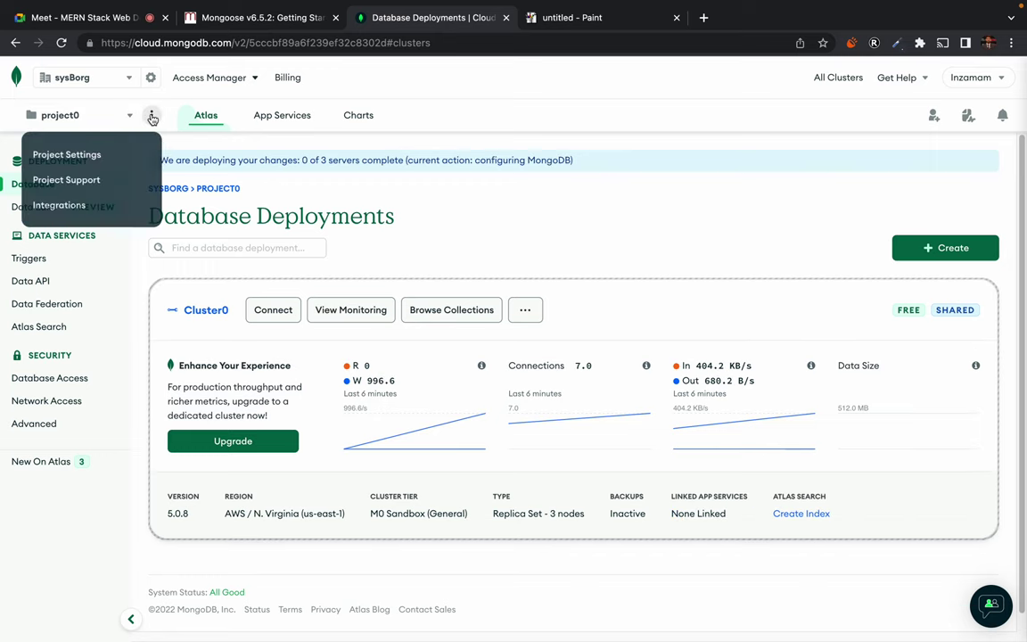
Try to delete project0 from Project Settings and dismiss the active-clusters refusal
click(153, 117)
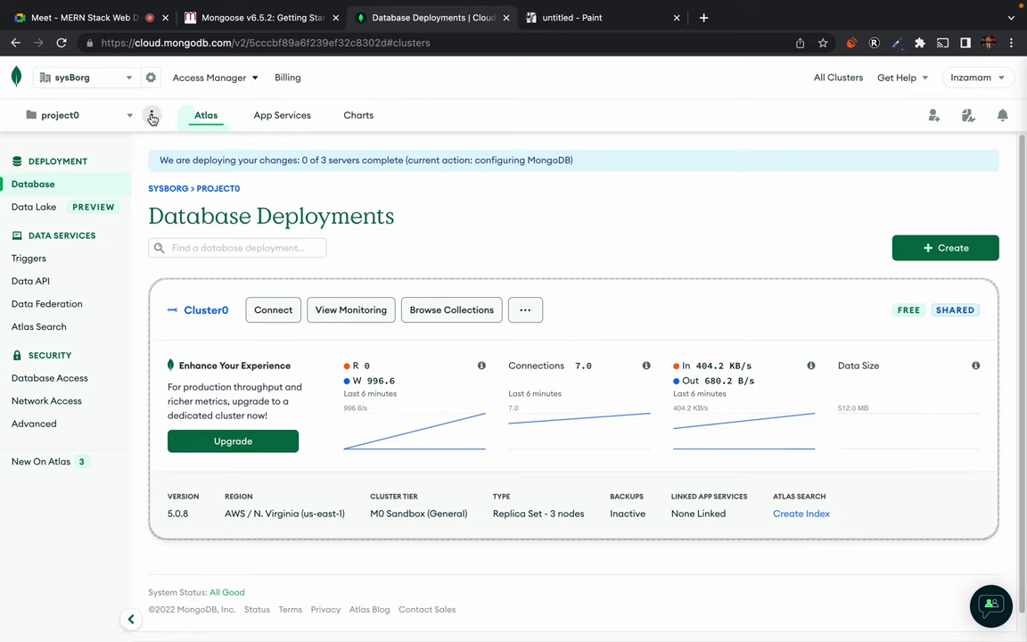
click(153, 116)
click(100, 154)
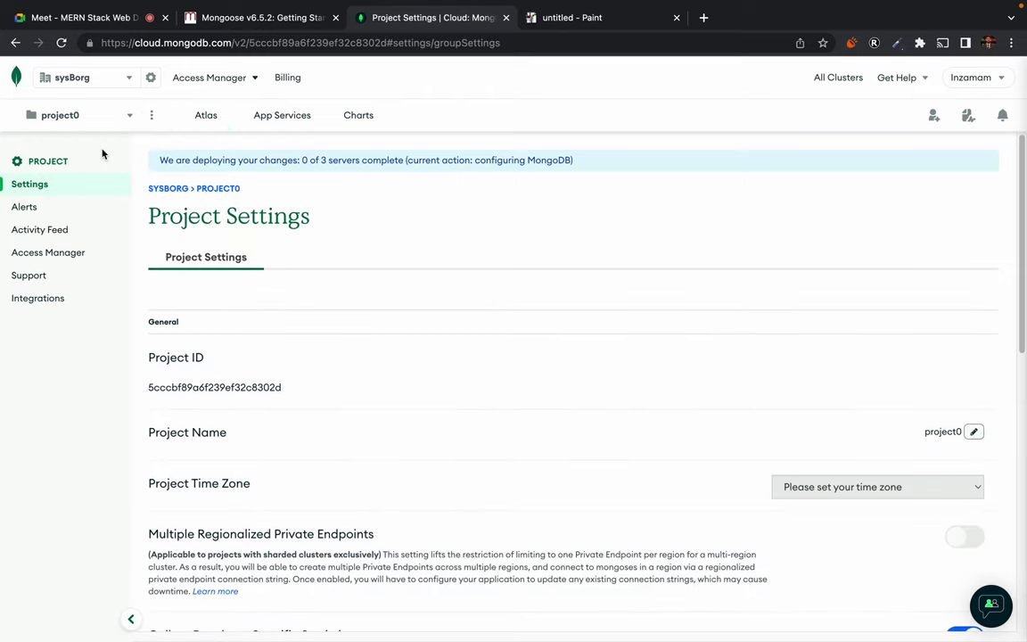
scroll(317, 489, down, 10)
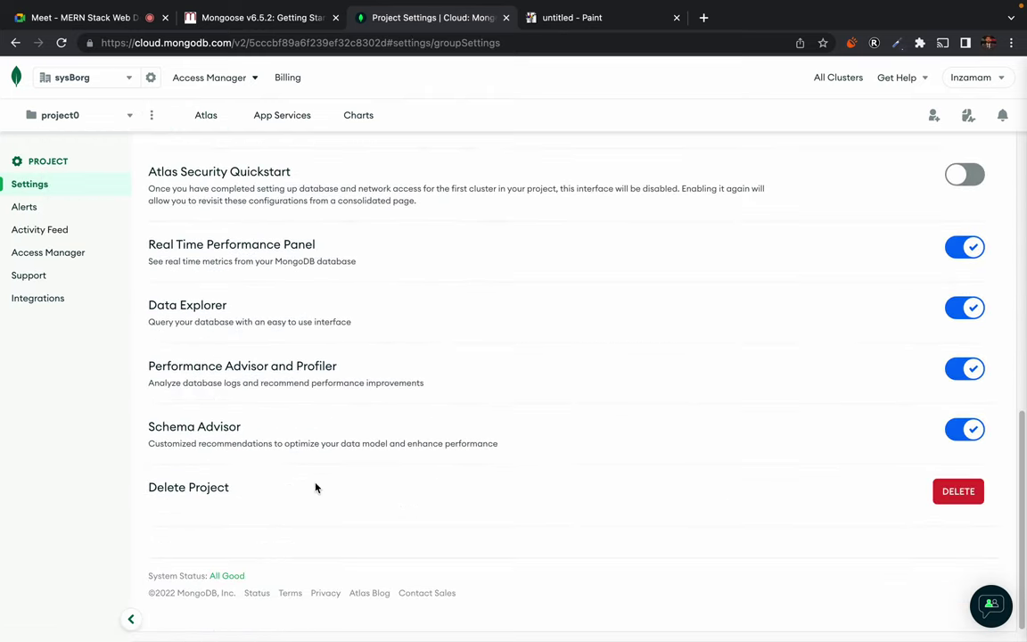
click(936, 492)
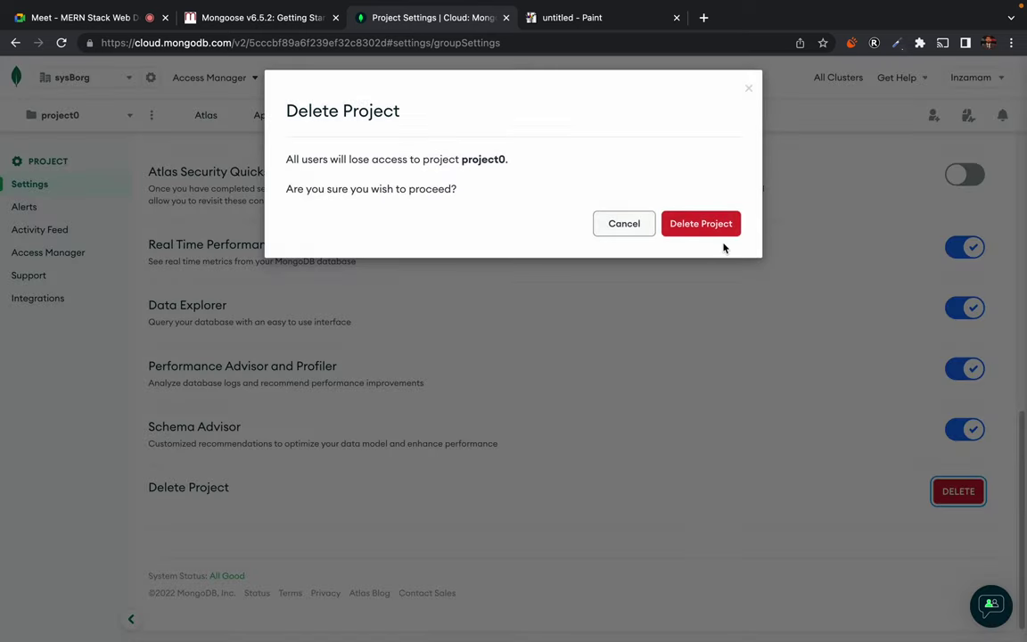
click(724, 232)
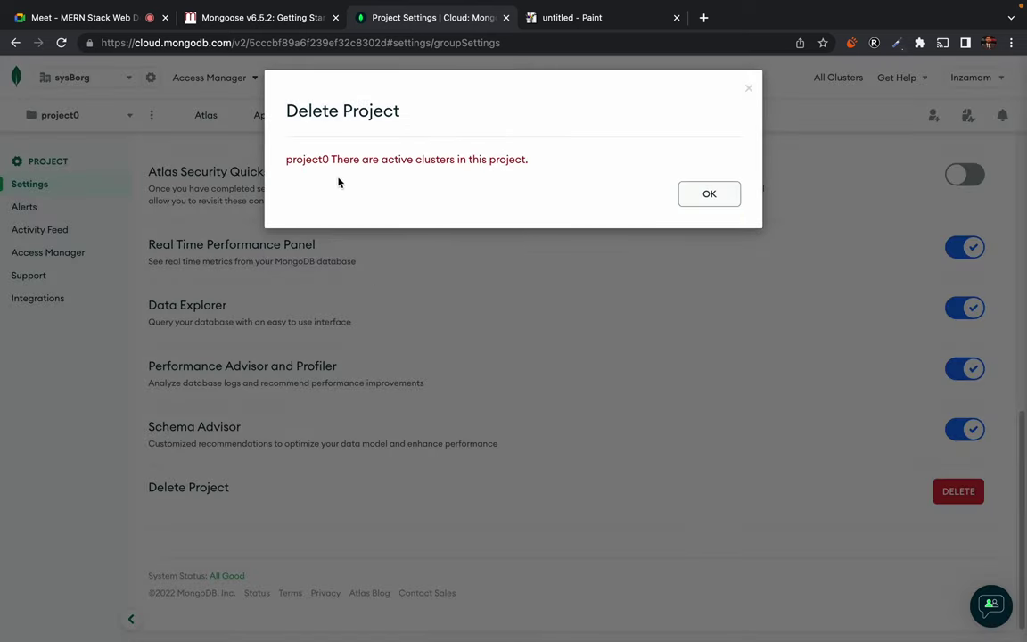
click(711, 195)
scroll(285, 167, up, 1)
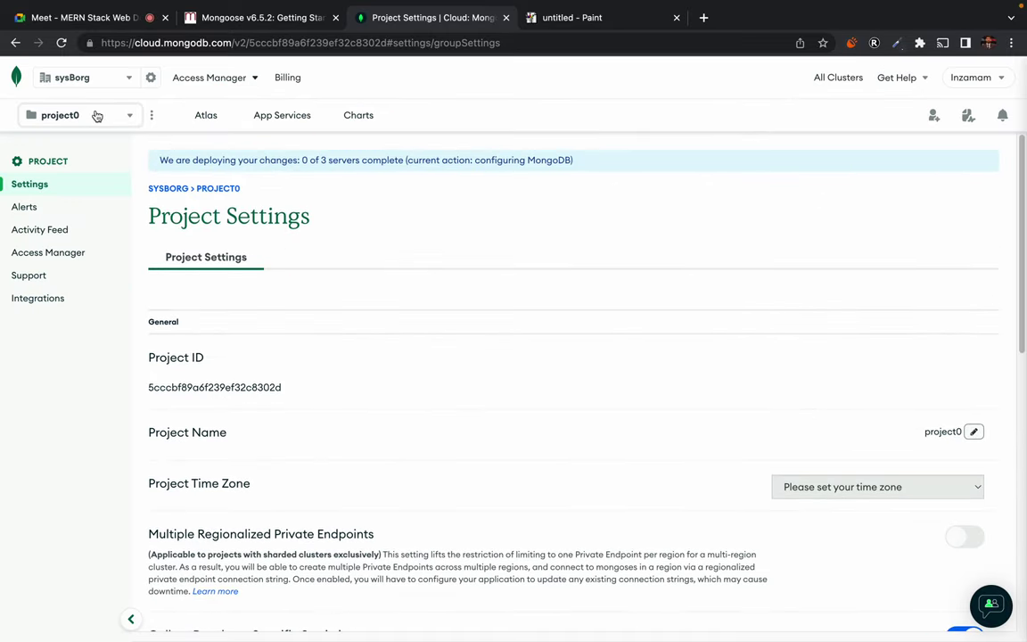
click(96, 115)
Return to project0's Database Deployments page and inspect the Cluster0 card
click(78, 125)
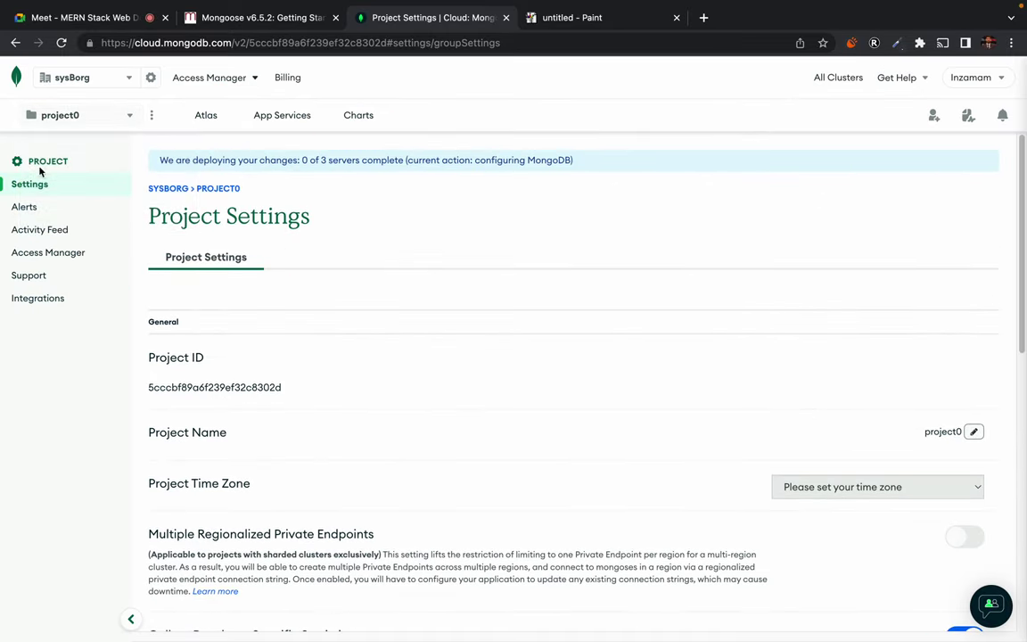
click(57, 120)
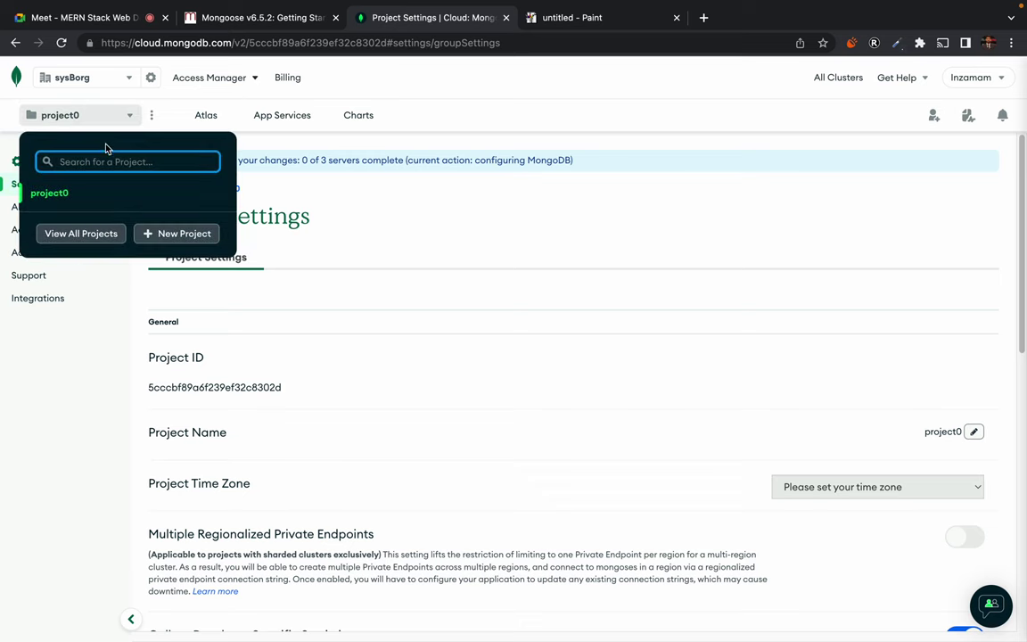
click(59, 193)
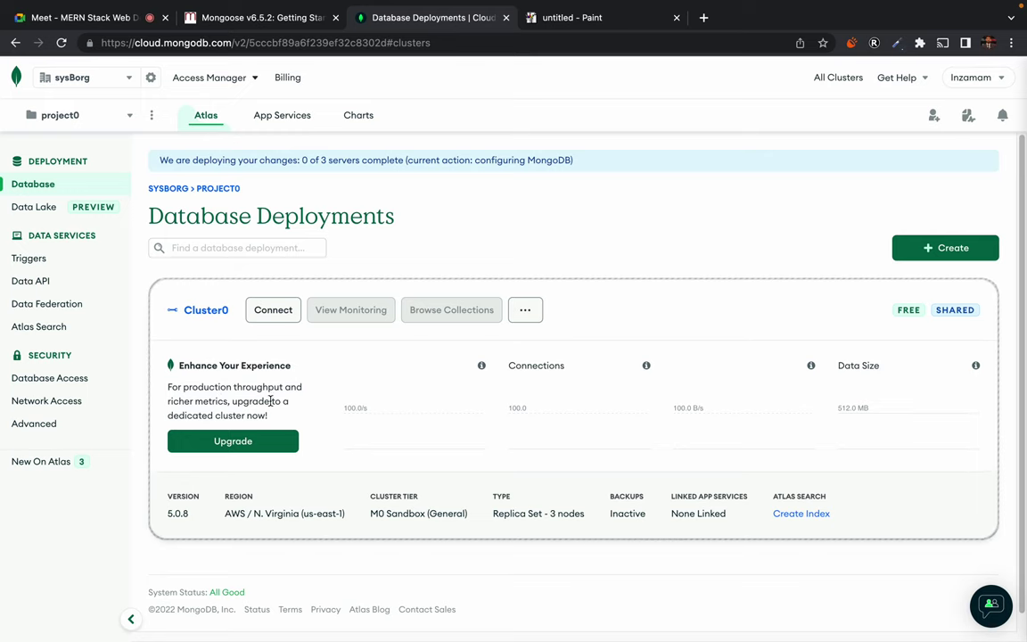
drag(183, 311, 565, 477)
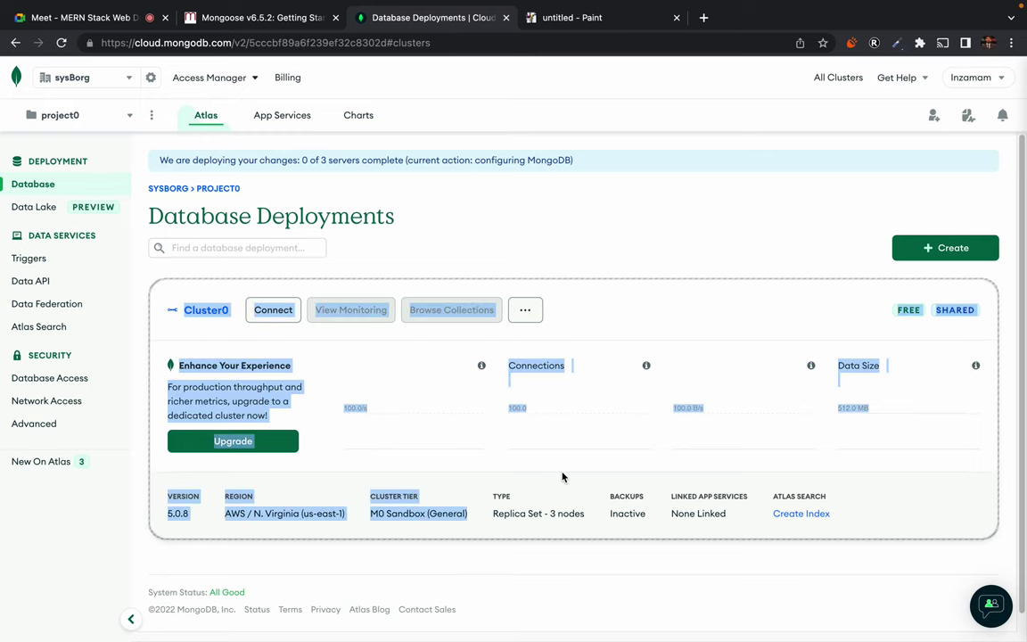
click(562, 477)
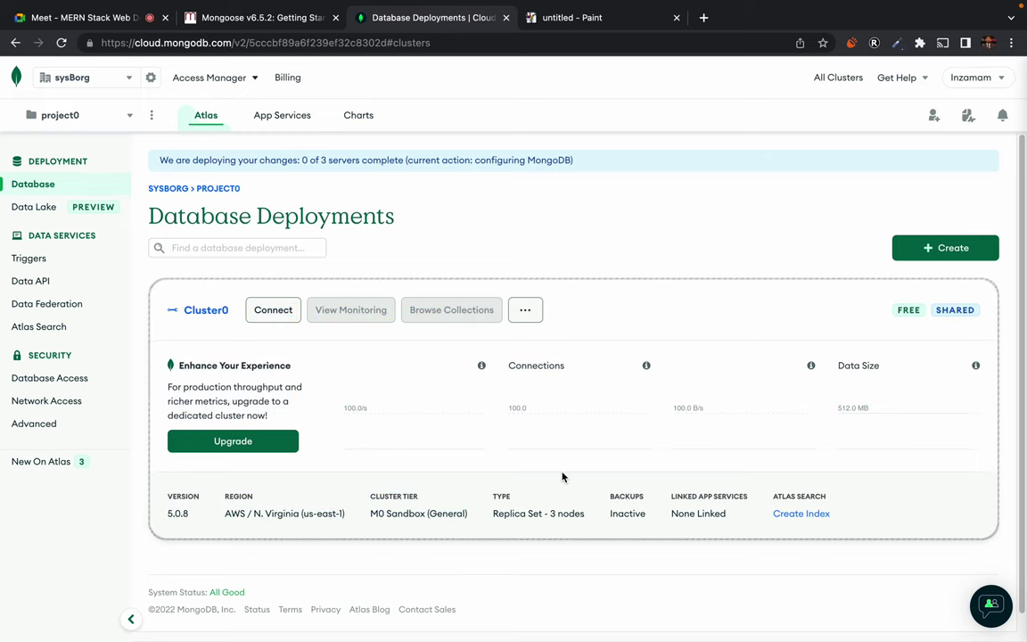
Select and deselect the Database Deployments heading, then switch to the Google Meet tab
triple_click(339, 203)
click(393, 215)
triple_click(365, 213)
double_click(364, 213)
click(364, 214)
click(363, 214)
triple_click(363, 214)
click(362, 214)
triple_click(363, 216)
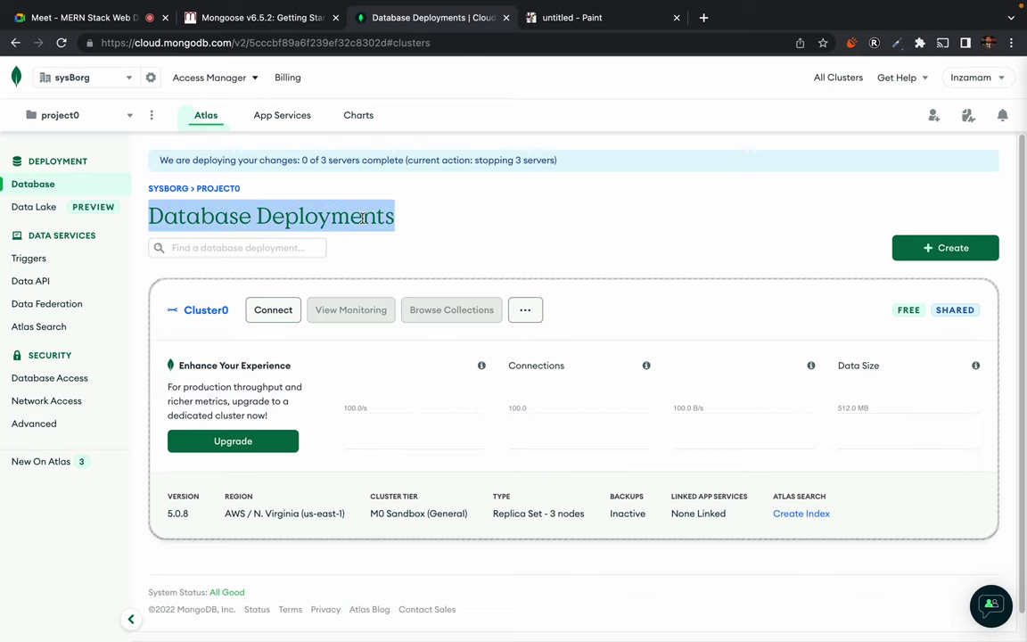
click(363, 217)
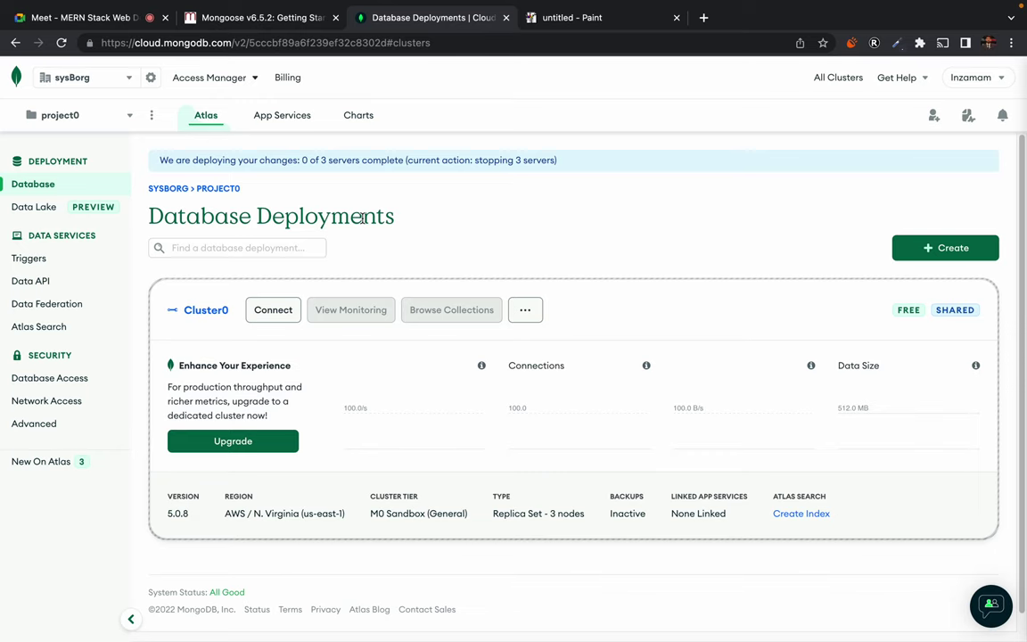
triple_click(363, 217)
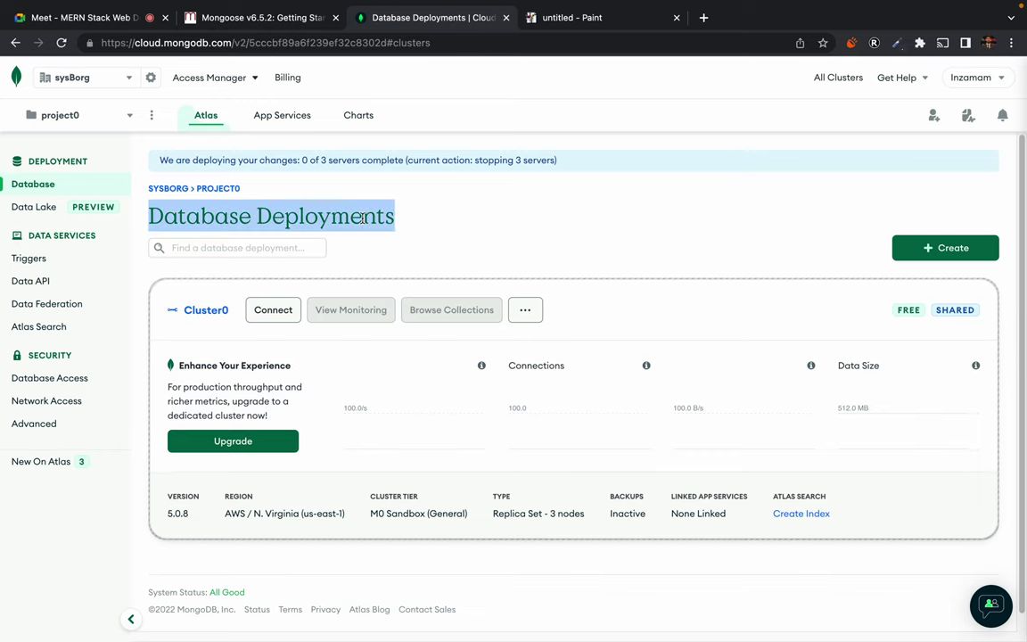
click(363, 217)
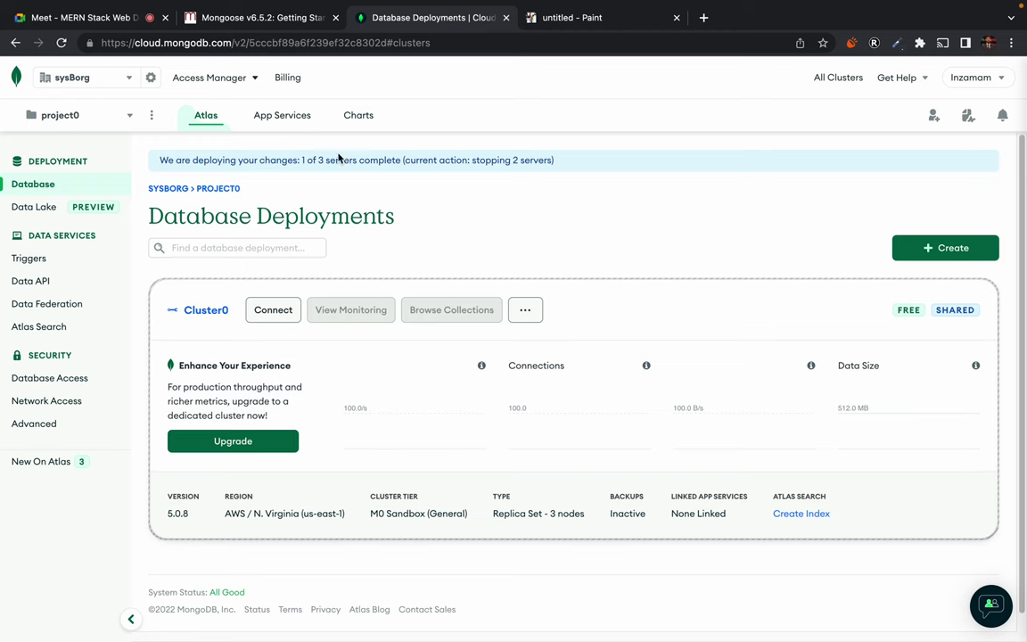
click(79, 20)
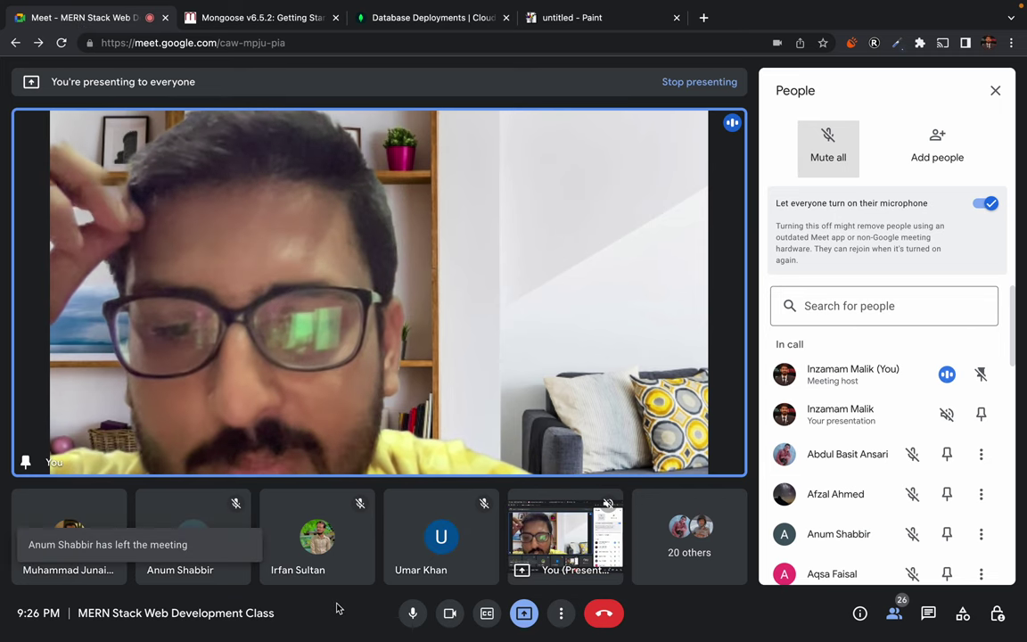
Close the People panel to reveal the participant's shared Atlas Database Deployments screen
click(896, 617)
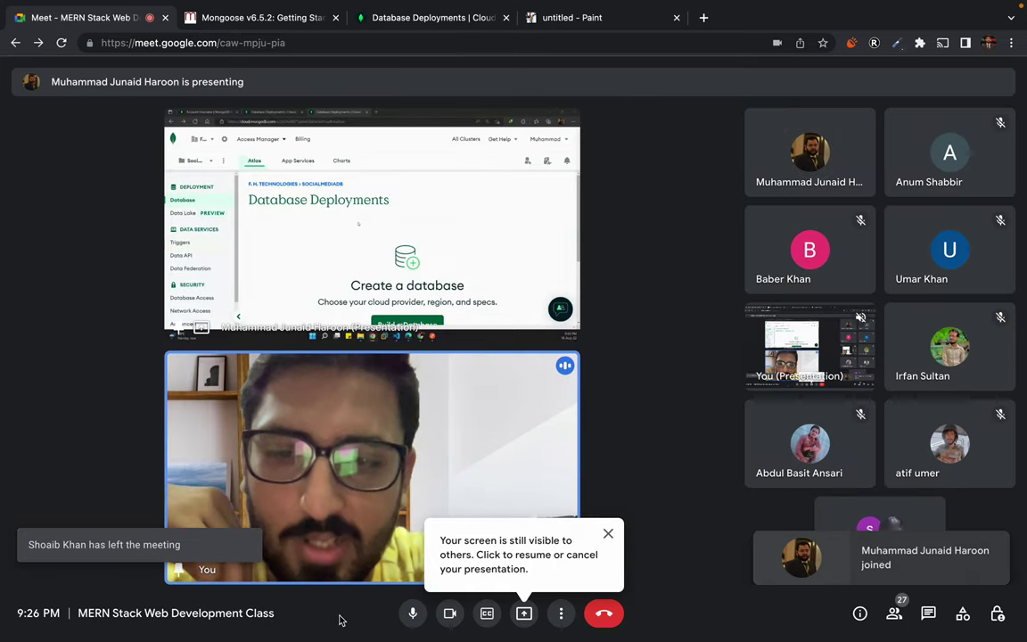
Enlarge the presenter's shared screen, then open in-call messages showing the mongodb+srv connection string
click(339, 405)
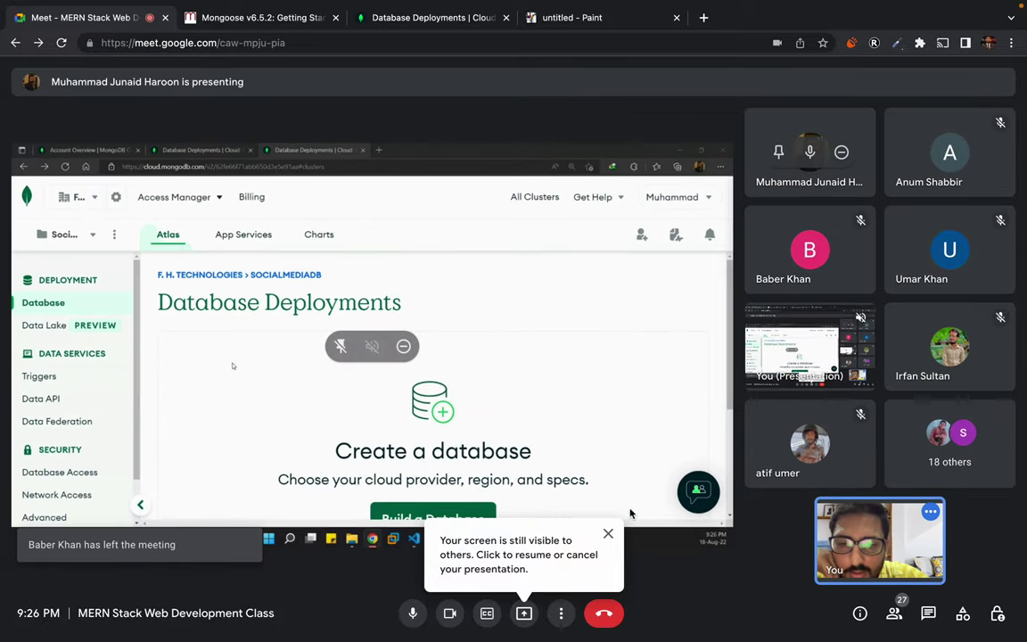
click(608, 533)
double_click(410, 421)
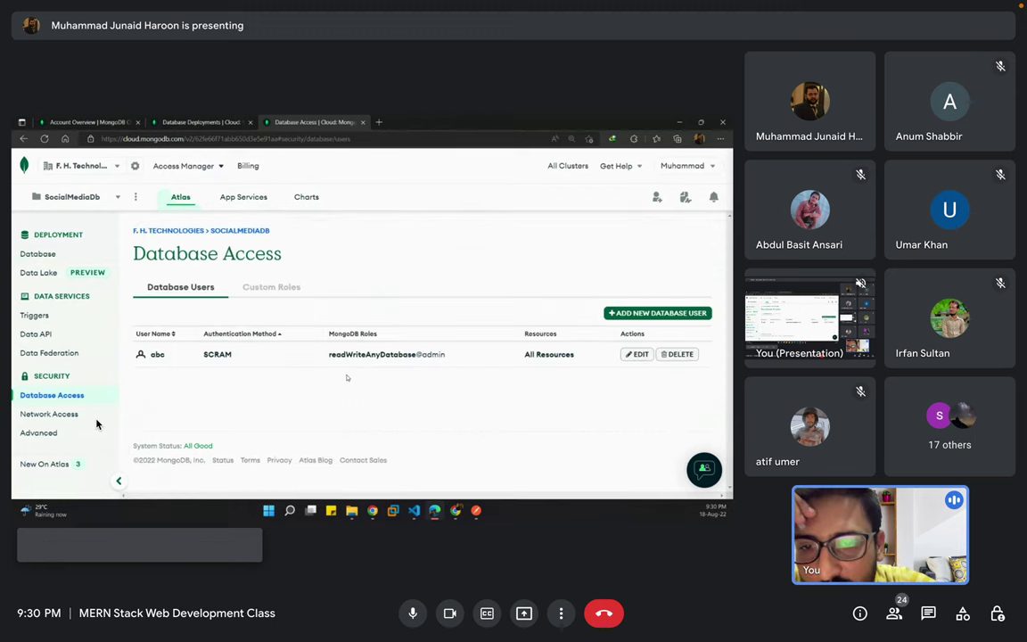
mouse_move(163, 370)
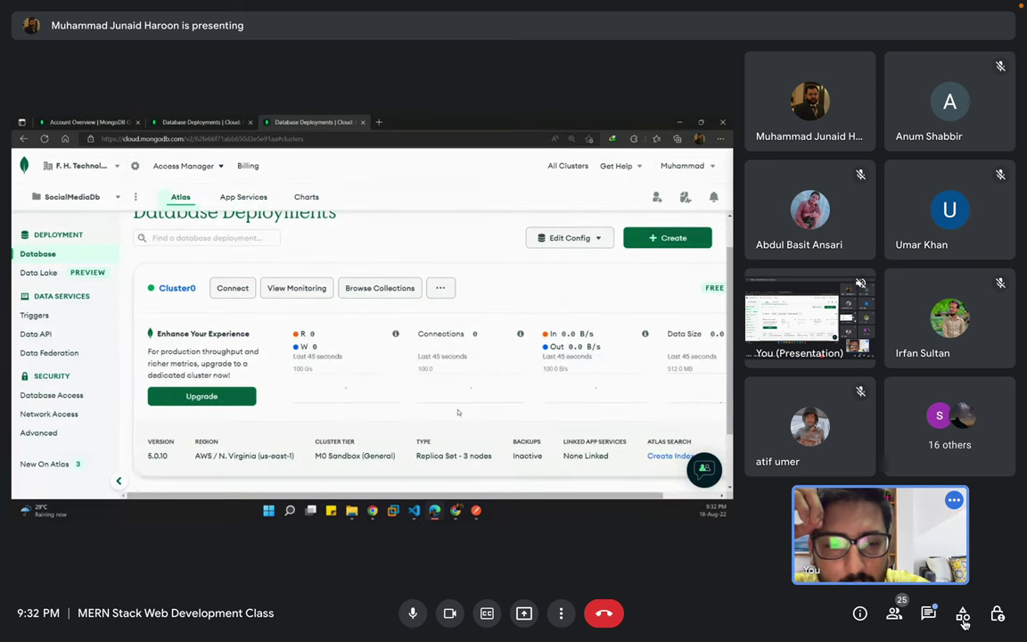
click(929, 613)
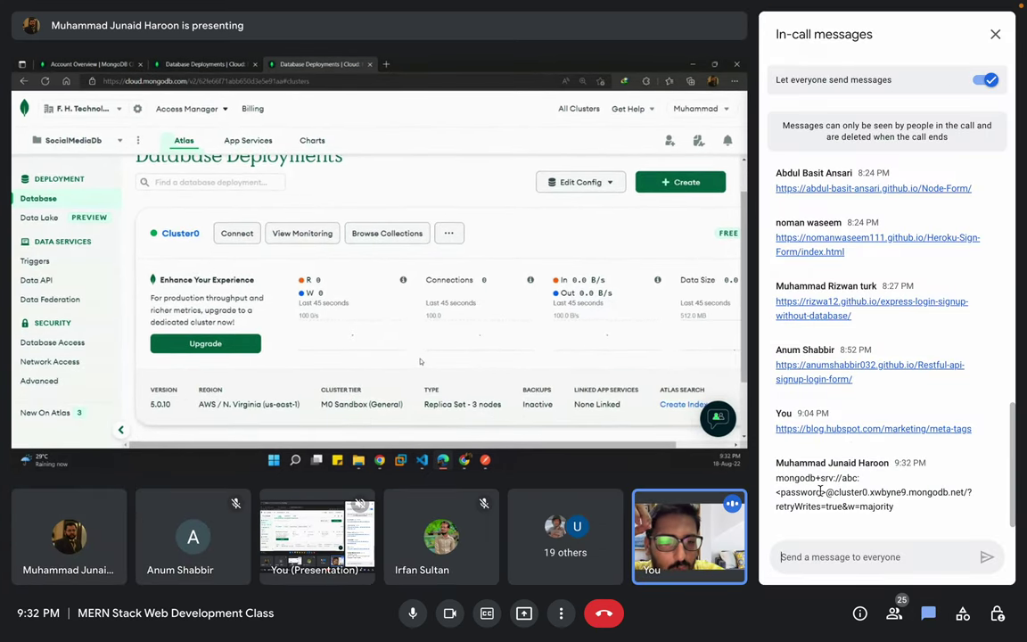
Copy the connection string from chat, unpin the presentation and stop screen sharing
drag(776, 478, 905, 515)
key(cmd+c)
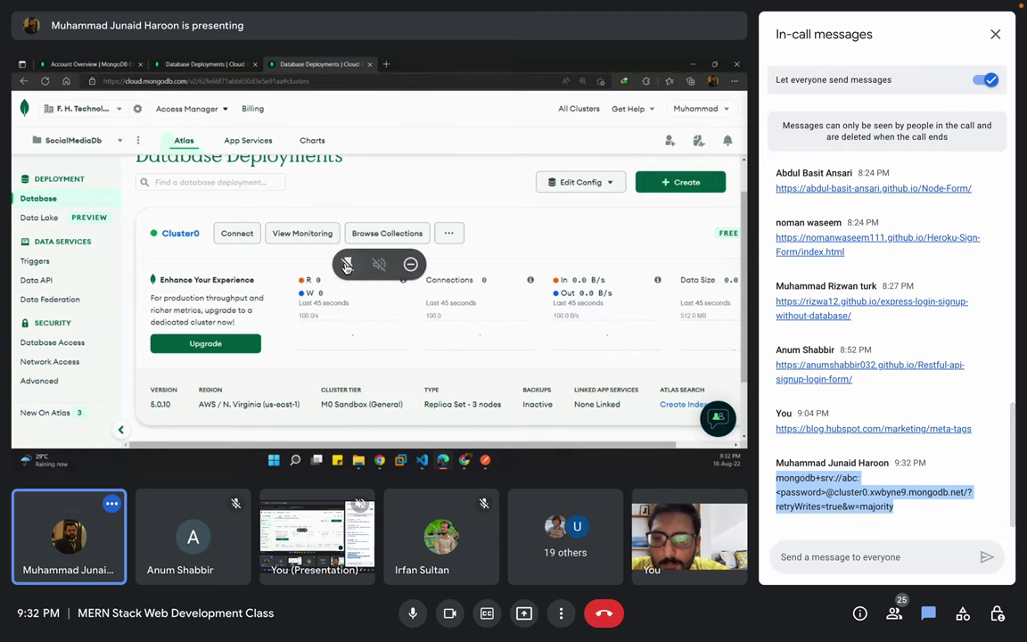
click(347, 265)
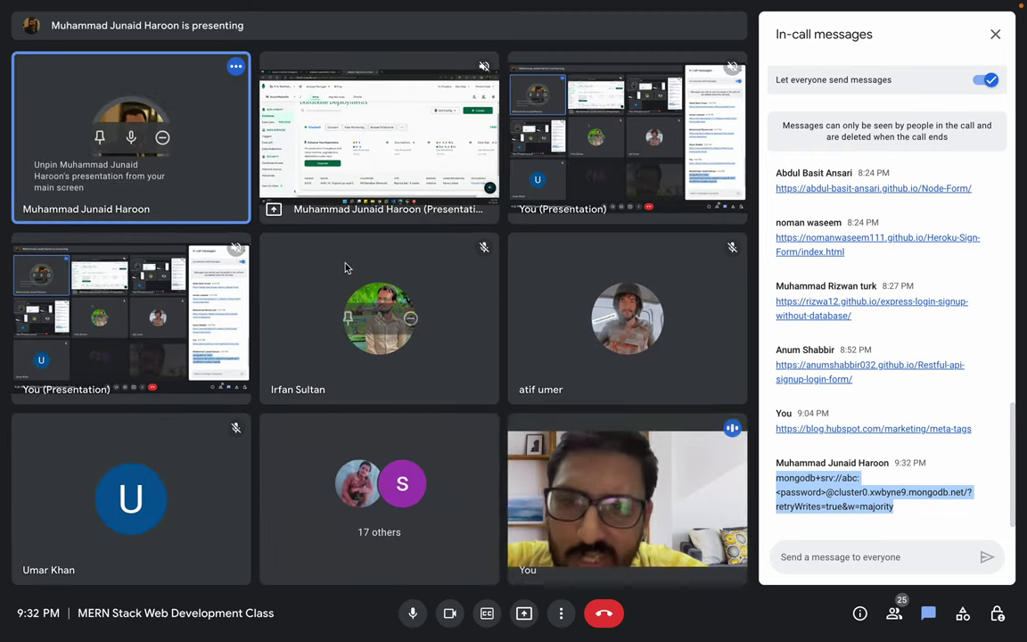
click(521, 615)
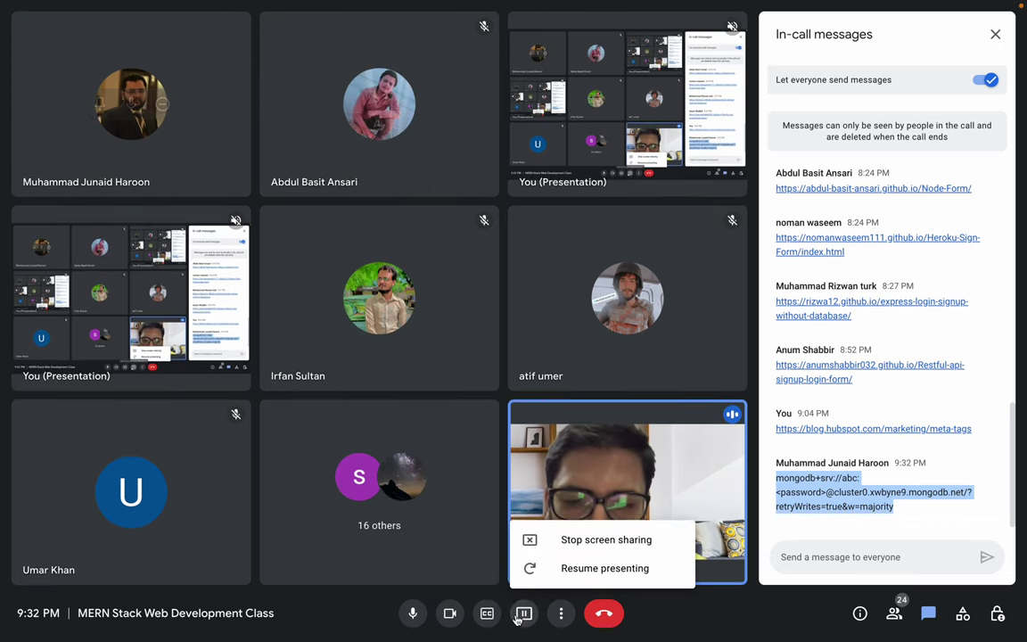
click(559, 538)
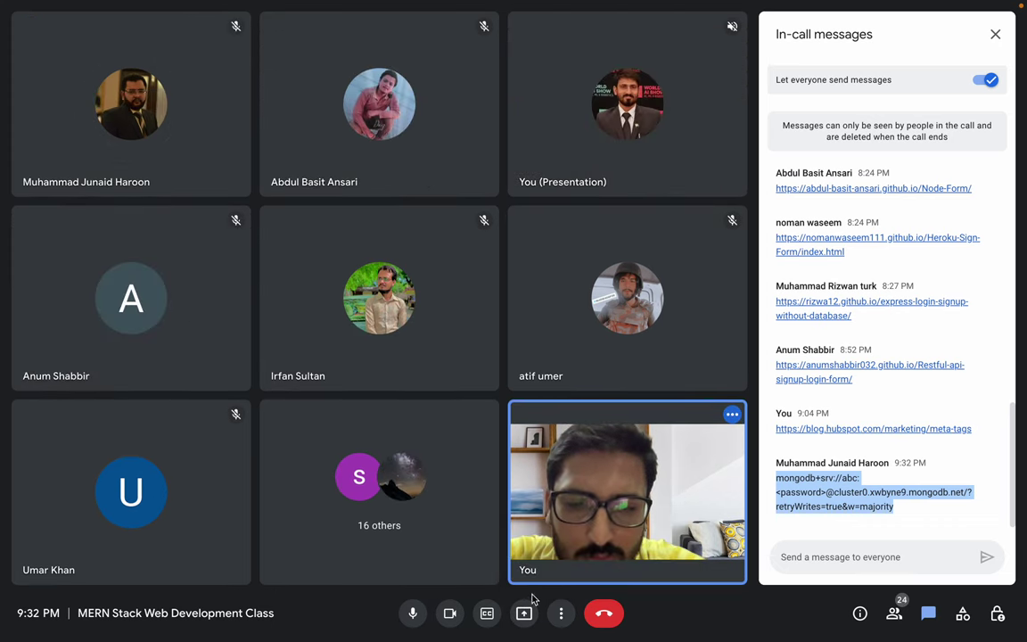
Start presenting your entire screen and dismiss the sharing notice
click(524, 613)
click(575, 514)
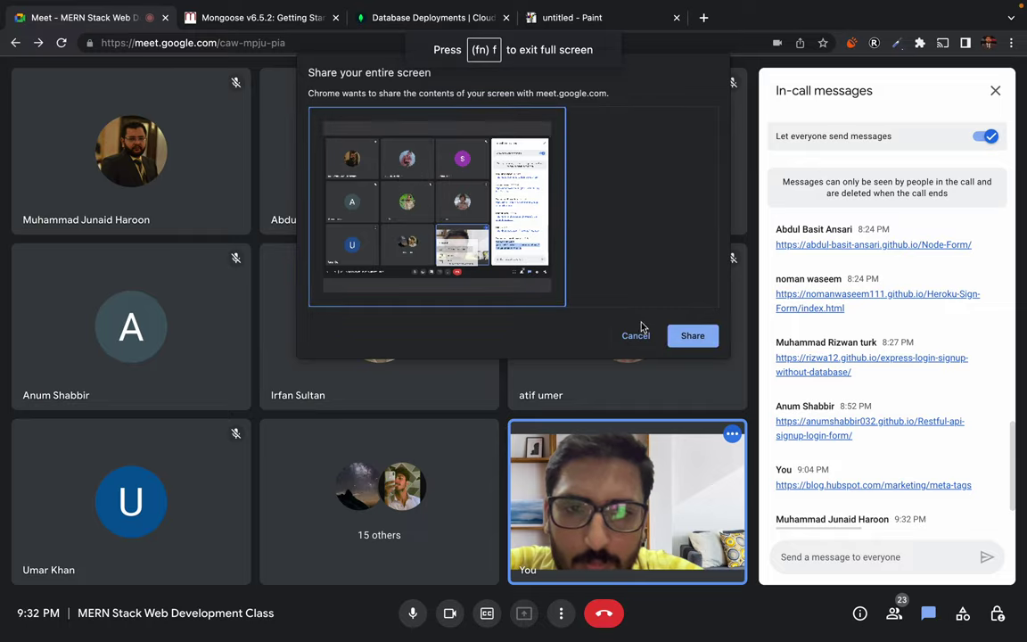
click(691, 335)
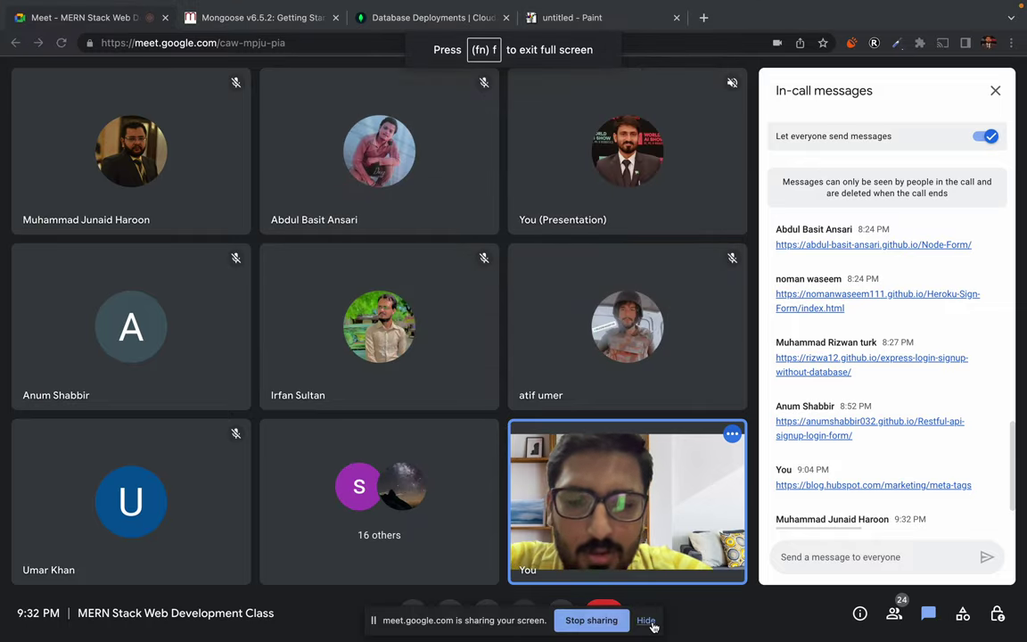
click(646, 621)
In server.mjs, insert blank lines above the mongoose.connect call and save
key(ctrl+Right)
key(ctrl+Right)
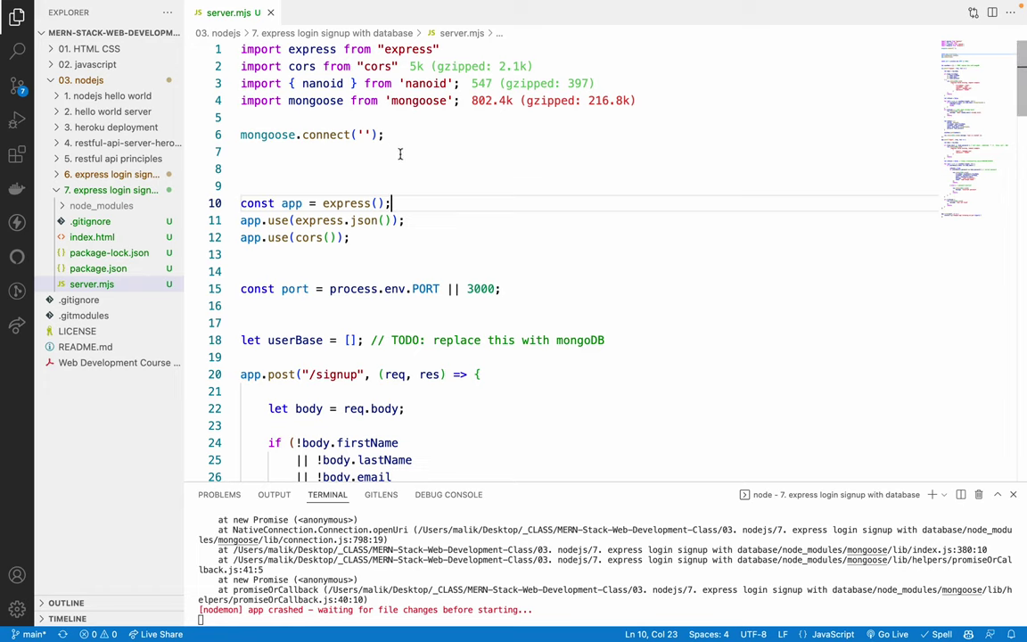
click(388, 136)
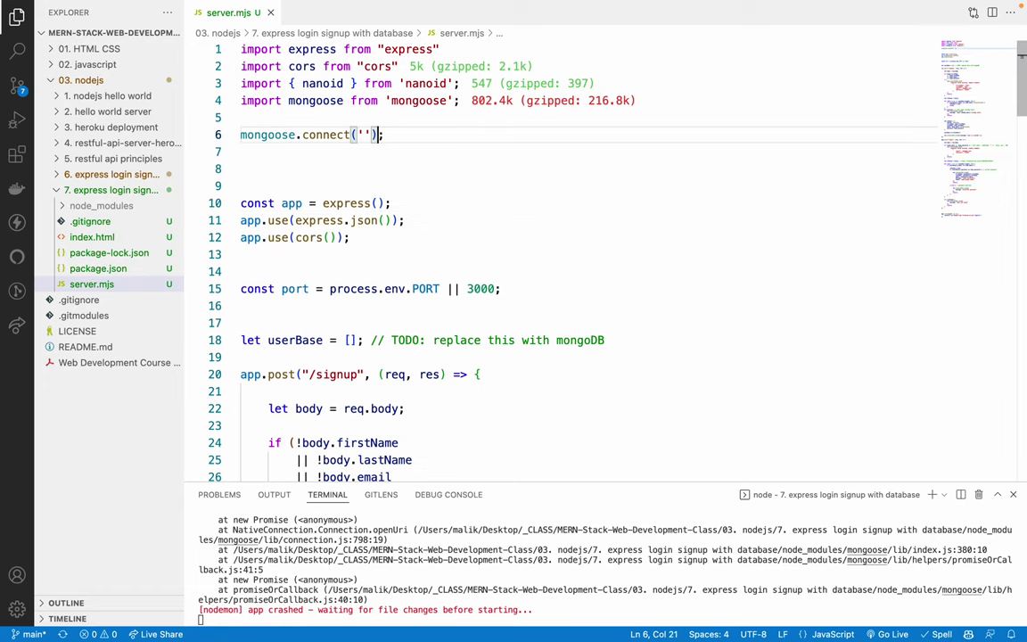
key(Home)
key(Return)
key(Return)
key(cmd+s)
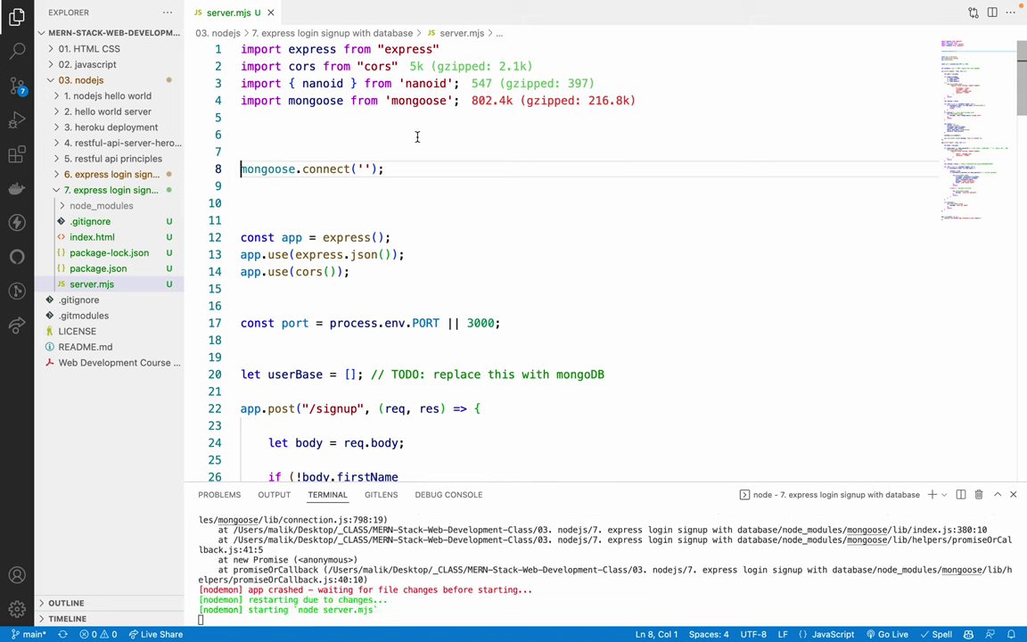
Paste the Atlas SRV string into mongoose.connect, replace the password placeholder with the account password, and save
click(365, 168)
key(cmd+v)
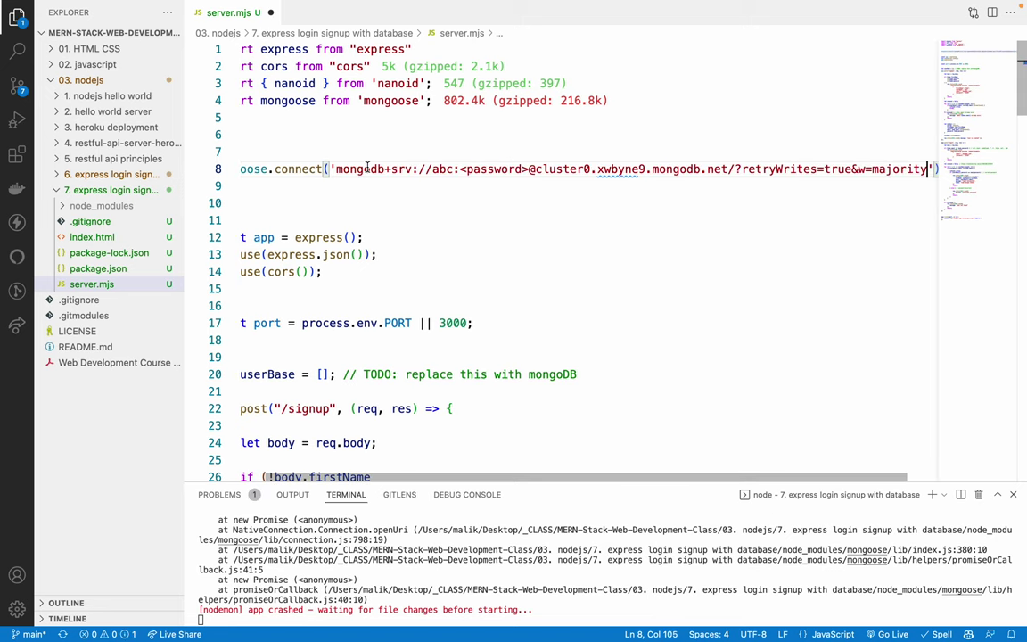
drag(342, 168, 632, 168)
click(633, 169)
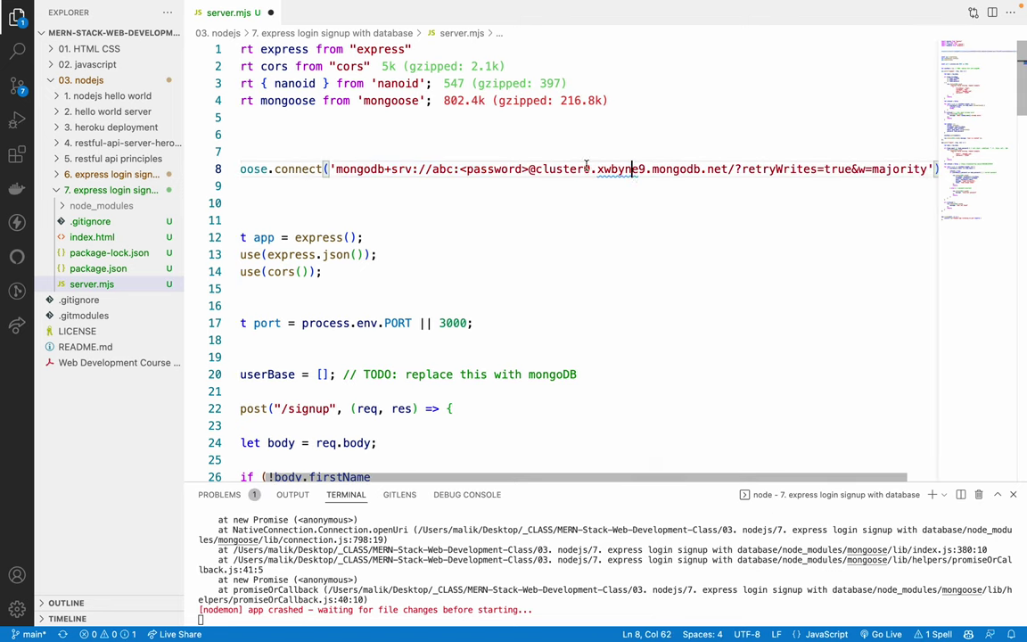
double_click(489, 169)
key(BackSpace)
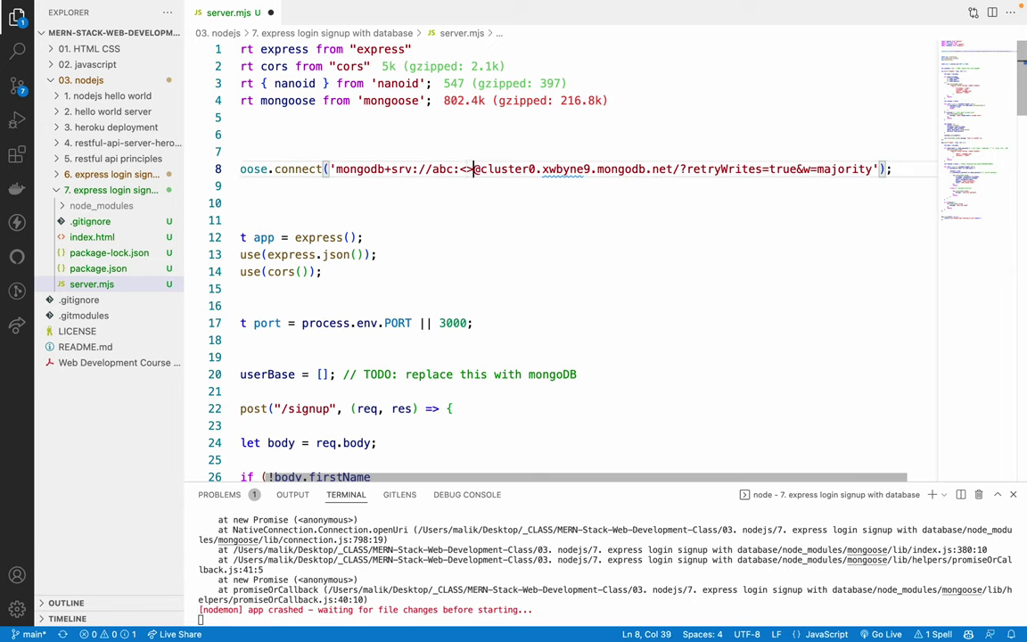
key(BackSpace)
key(BackSpace)
text(abc)
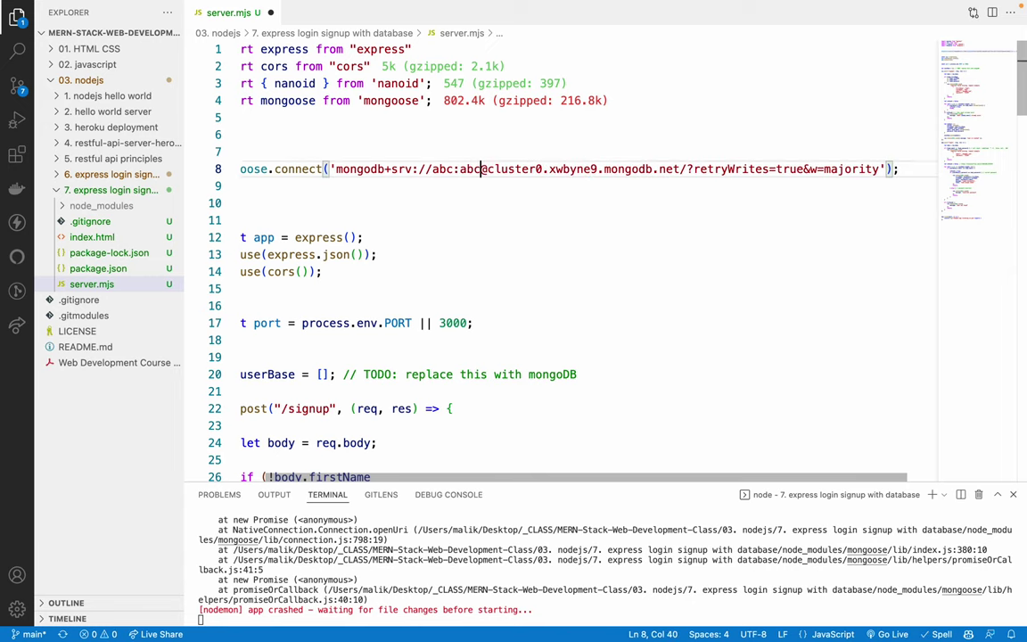
key(ctrl+s)
Review the connection string on the mongoose.connect line, then switch to Chrome
double_click(469, 168)
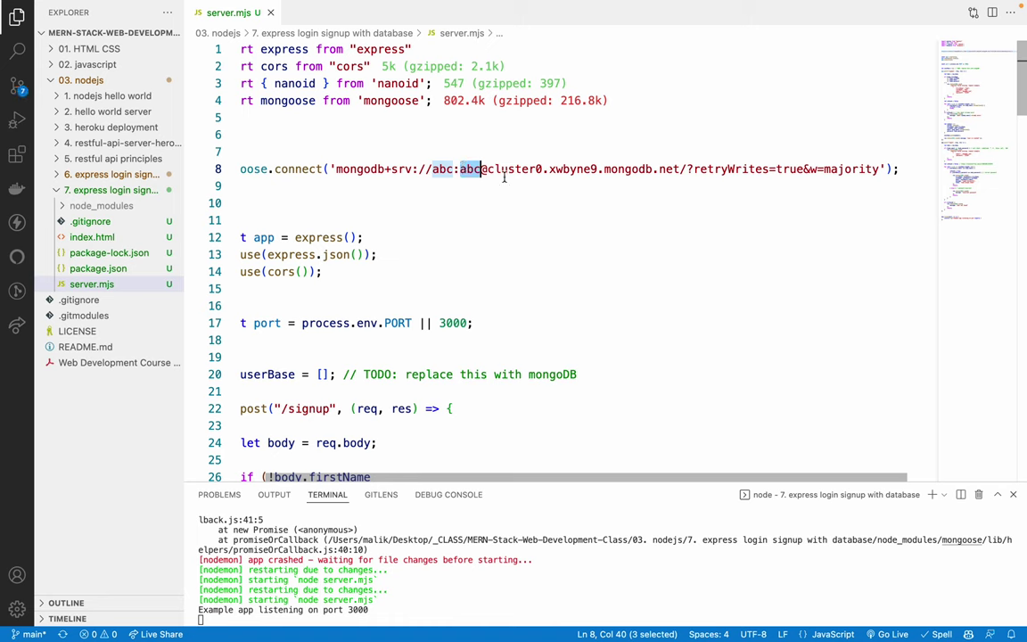
scroll(555, 188, right, 1)
scroll(487, 188, left, 2)
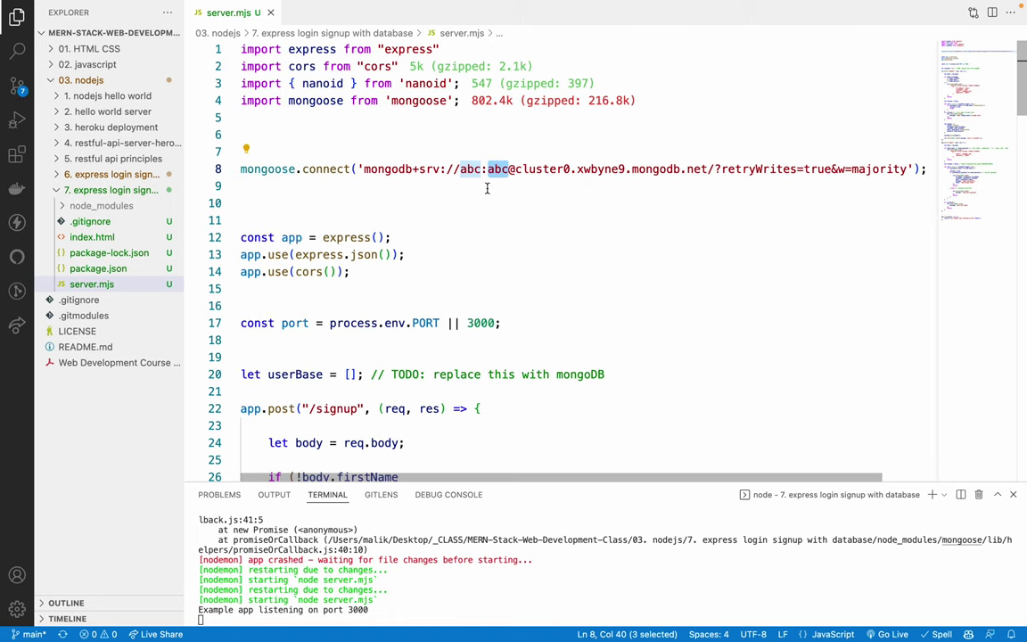
triple_click(300, 168)
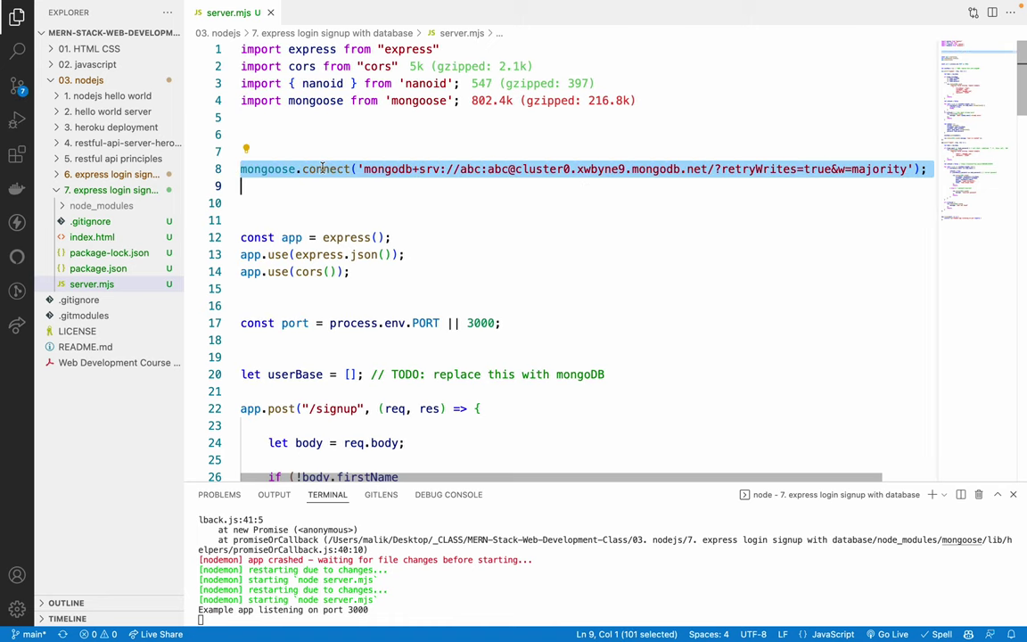
click(323, 168)
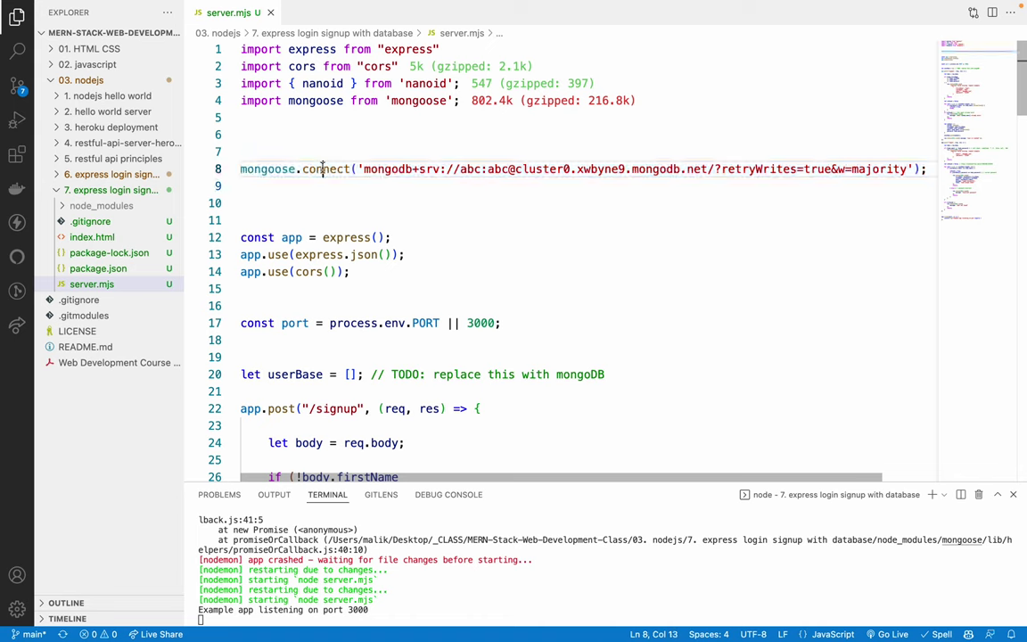
triple_click(322, 169)
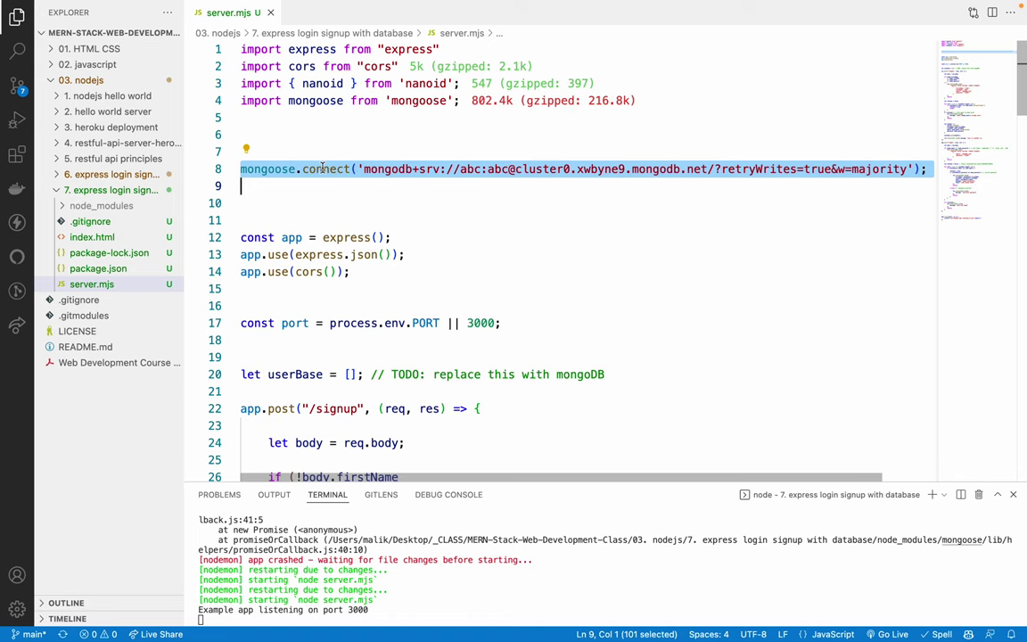
triple_click(279, 169)
click(279, 170)
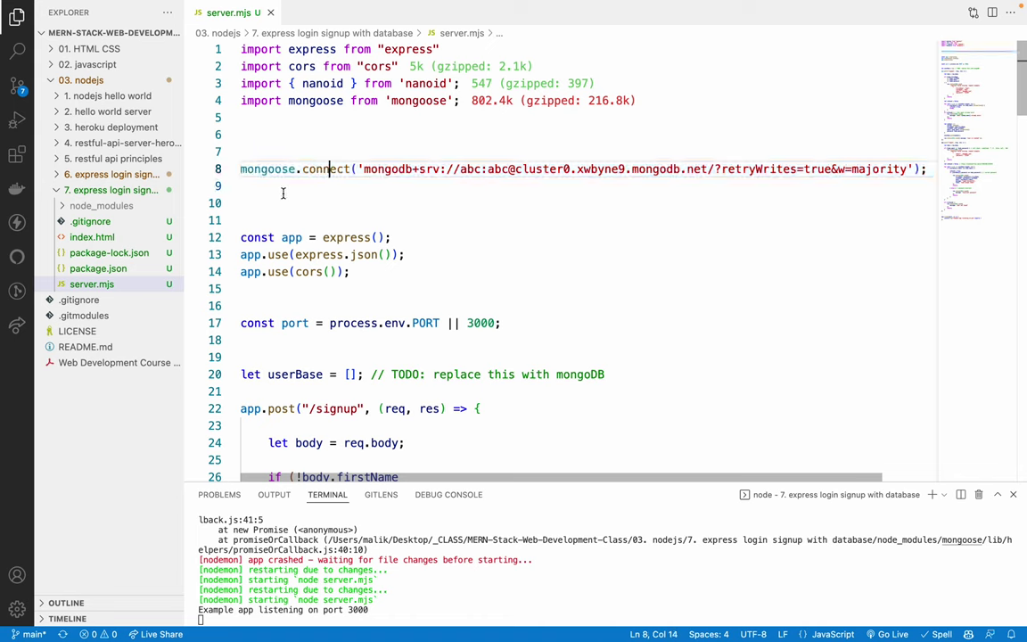
click(282, 189)
key(super+Tab)
Open the Mongoose docs Connections guide at its Connection Events section
click(418, 18)
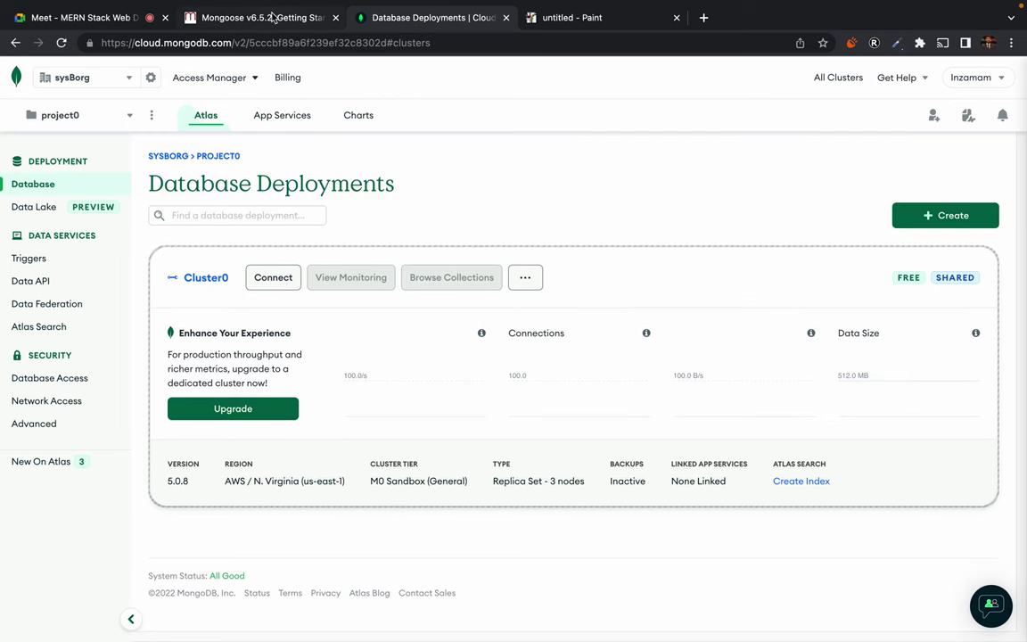
click(259, 18)
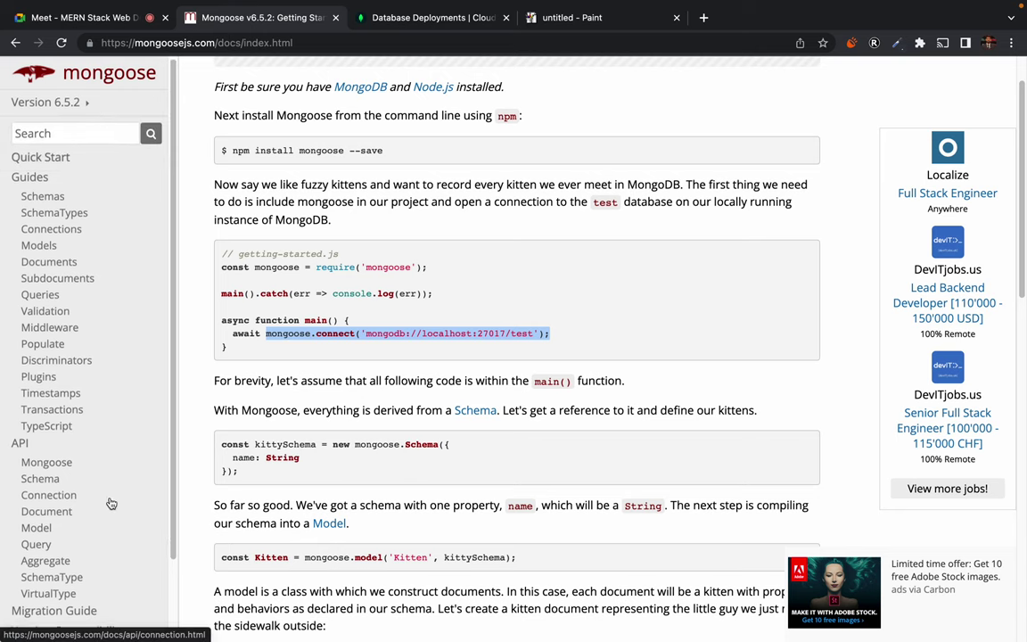
scroll(108, 502, down, 3)
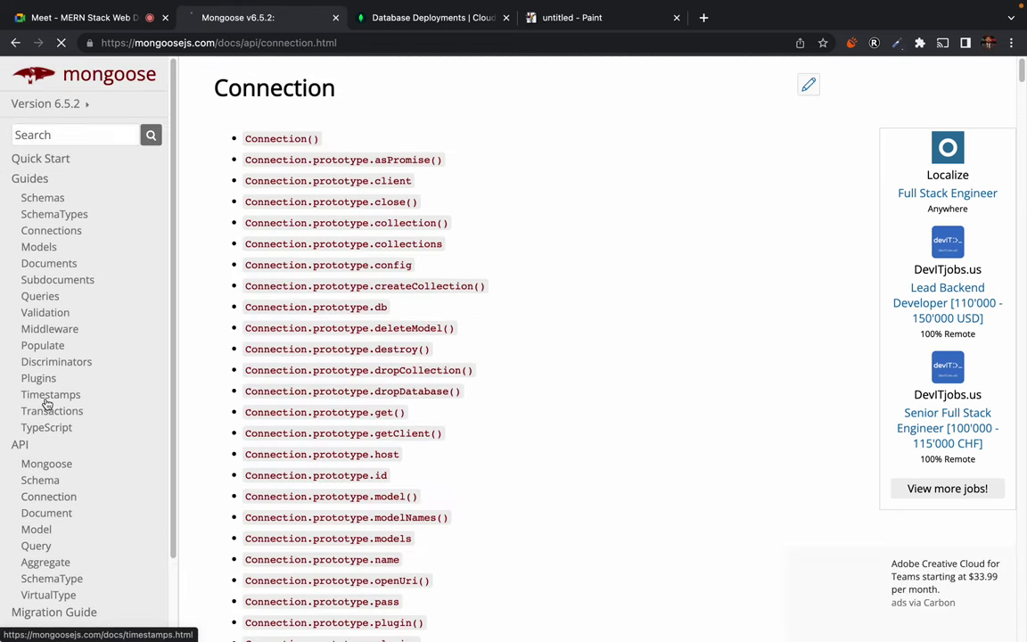
click(56, 231)
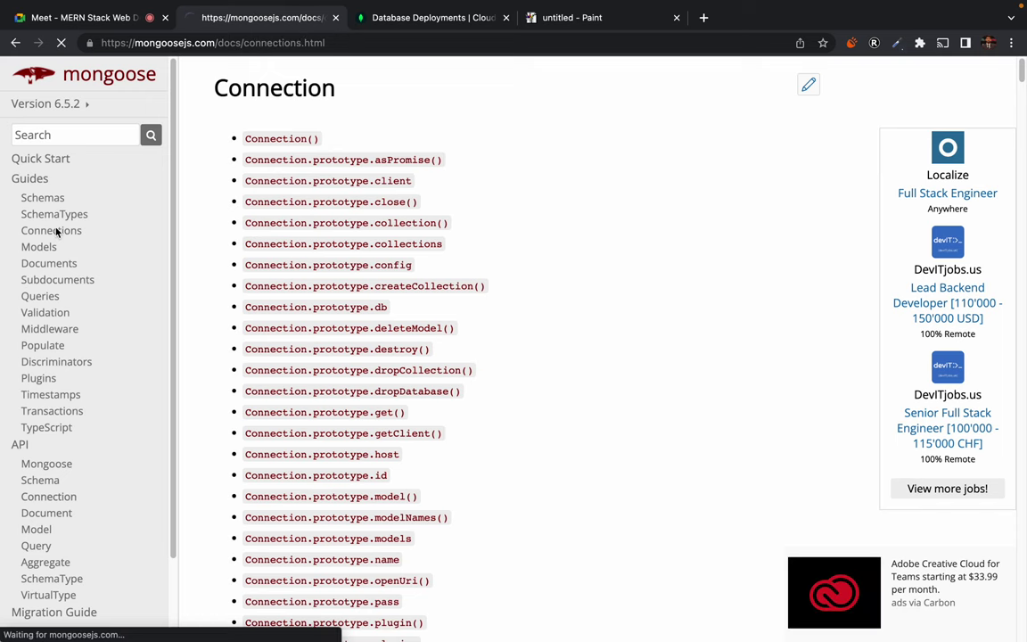
scroll(541, 445, down, 2)
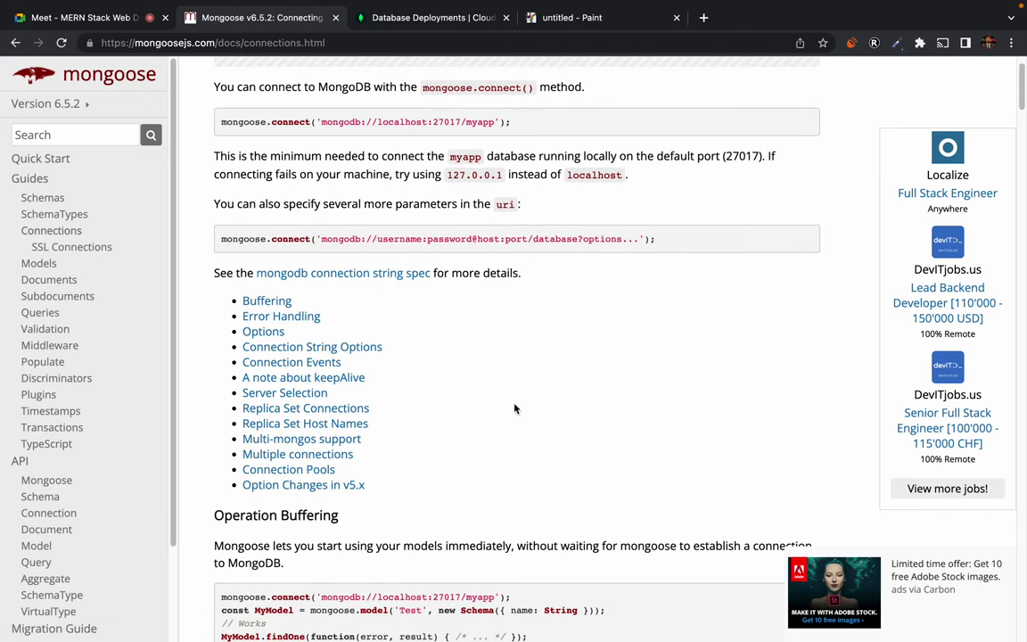
click(276, 364)
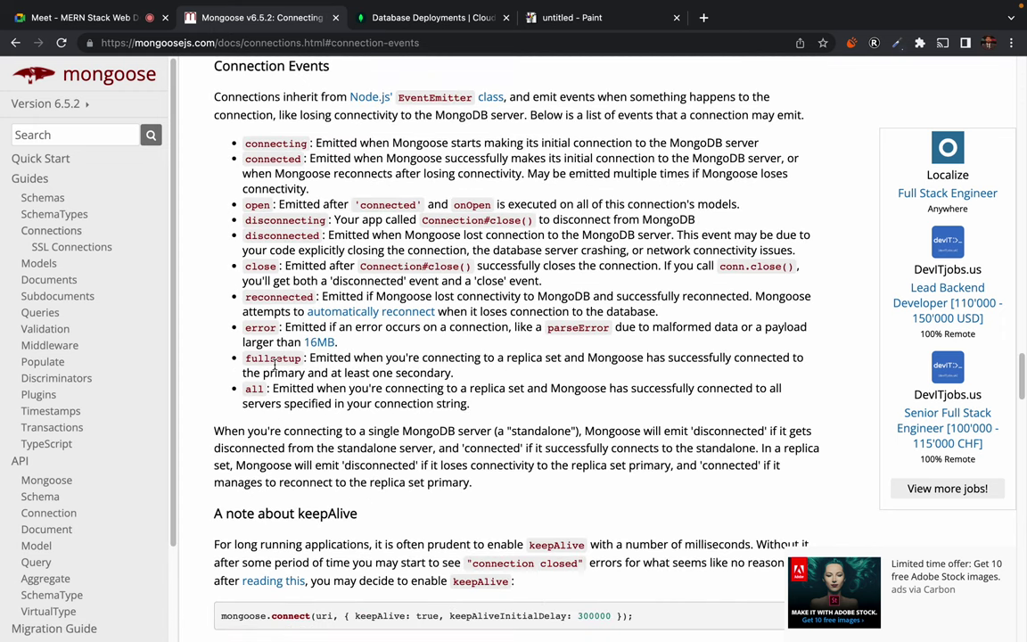
Highlight the connecting, connected, open, disconnected, disconnecting, close and reconnected events, then read further down
drag(228, 134, 392, 276)
click(392, 349)
double_click(260, 143)
double_click(270, 161)
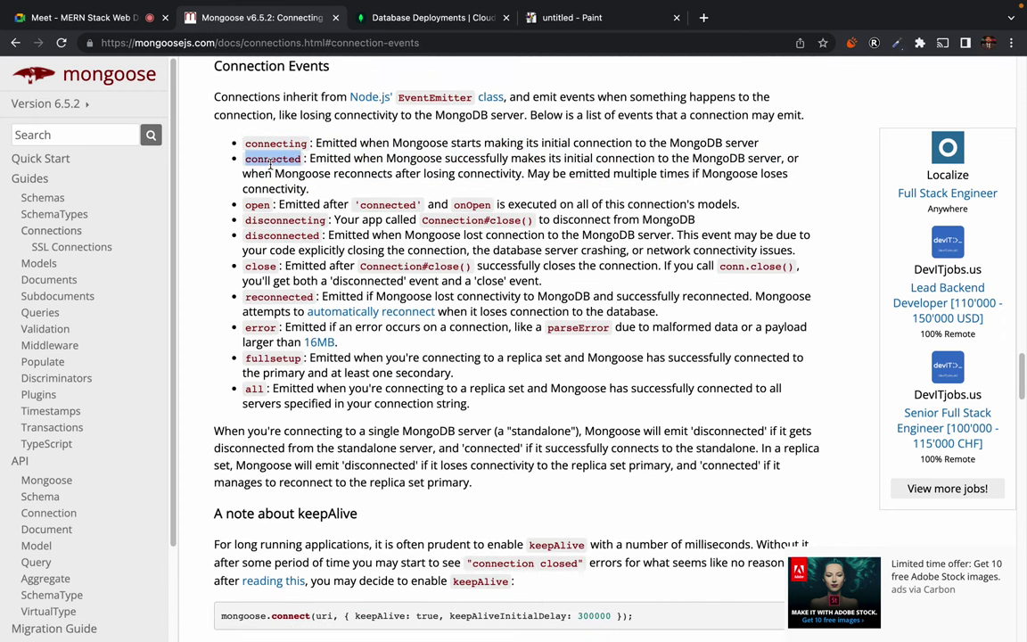
double_click(256, 204)
double_click(259, 234)
double_click(285, 220)
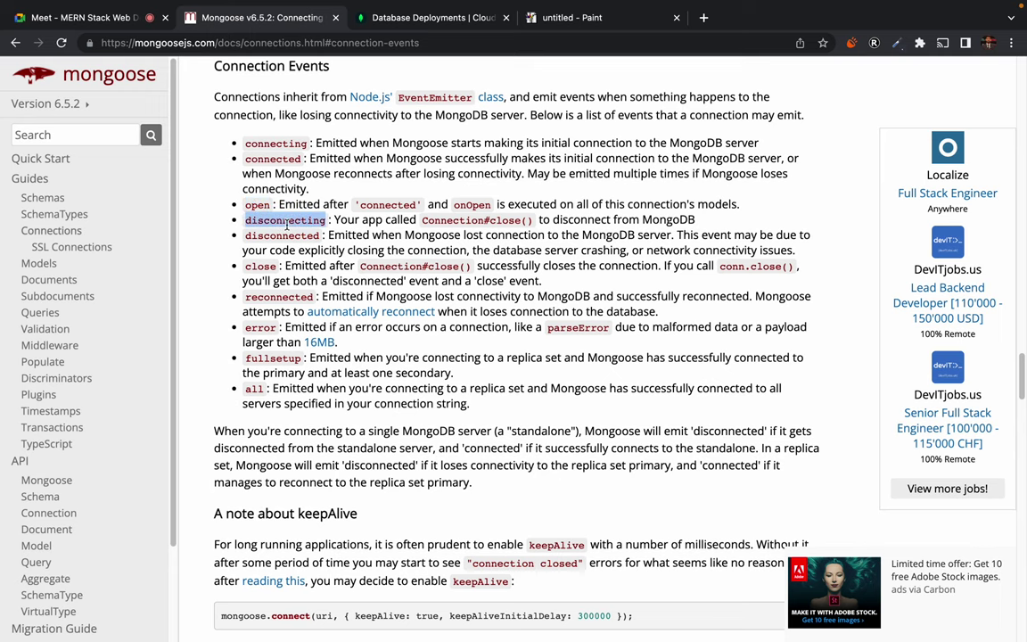
double_click(261, 266)
double_click(280, 296)
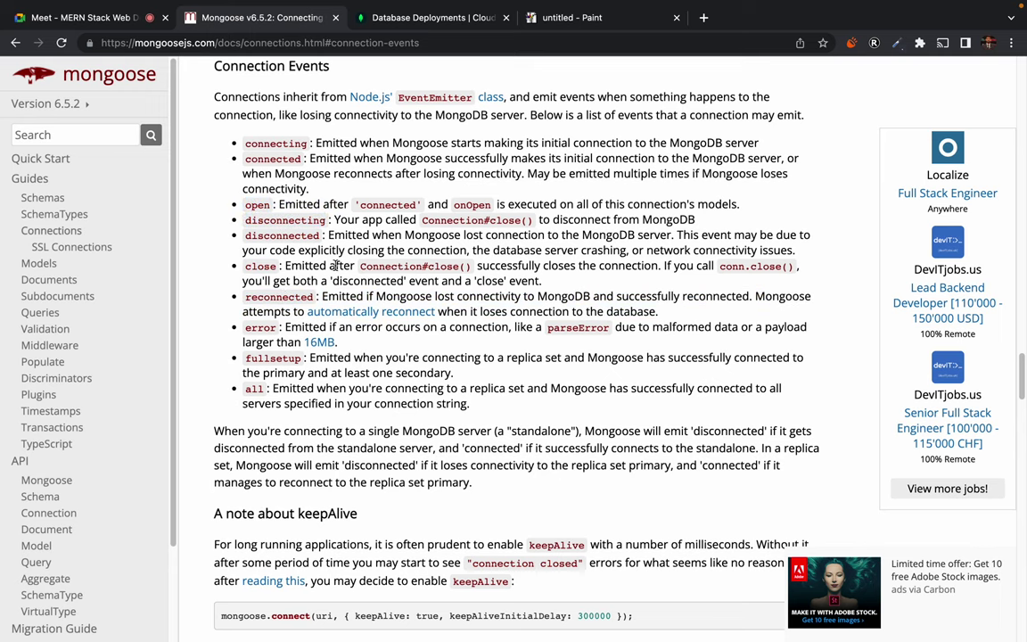
scroll(415, 440, down, 5)
scroll(414, 440, down, 2)
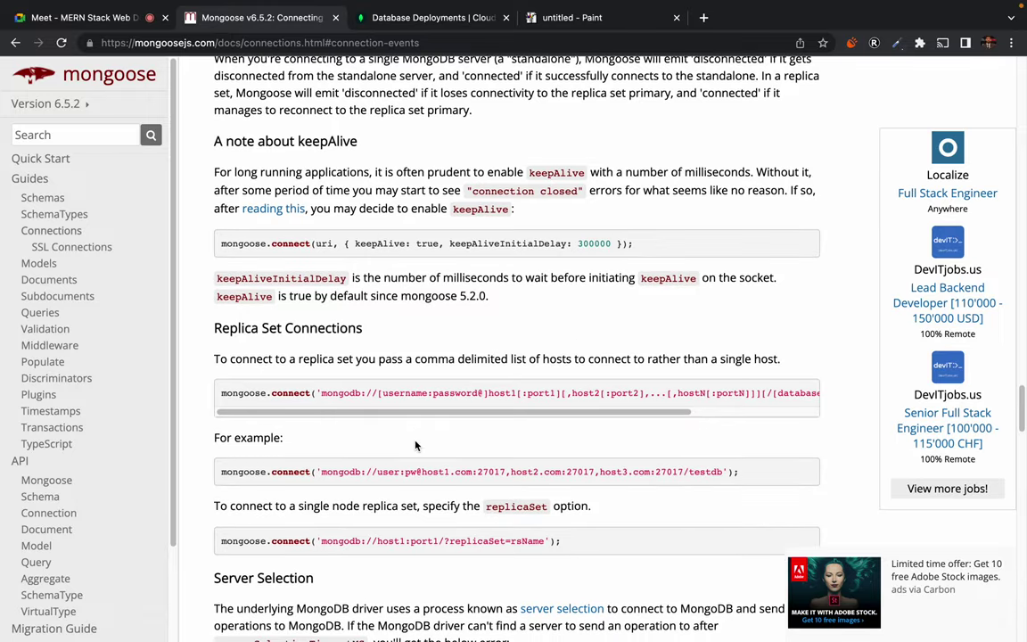
scroll(414, 445, down, 7)
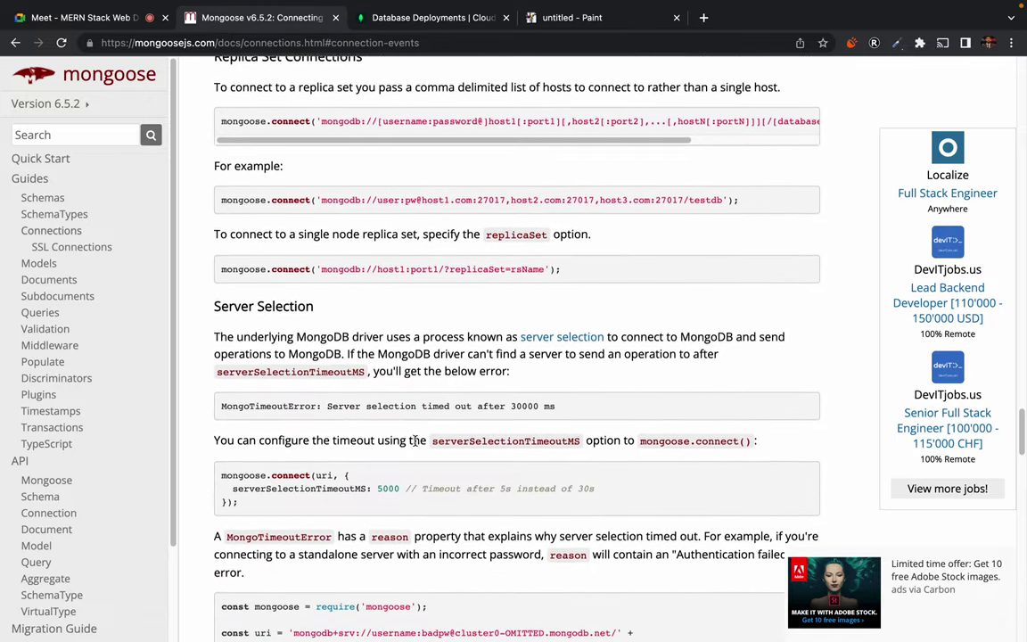
scroll(415, 441, down, 7)
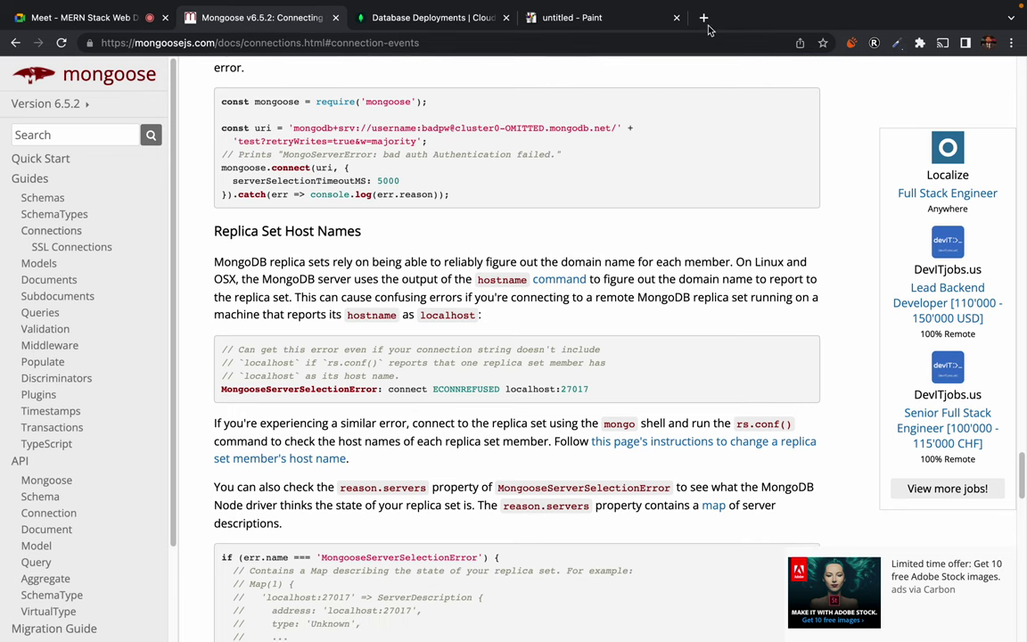
In a new tab, open the GitHub profile and filter its repositories by 'sales'
click(704, 17)
click(626, 38)
text(github)
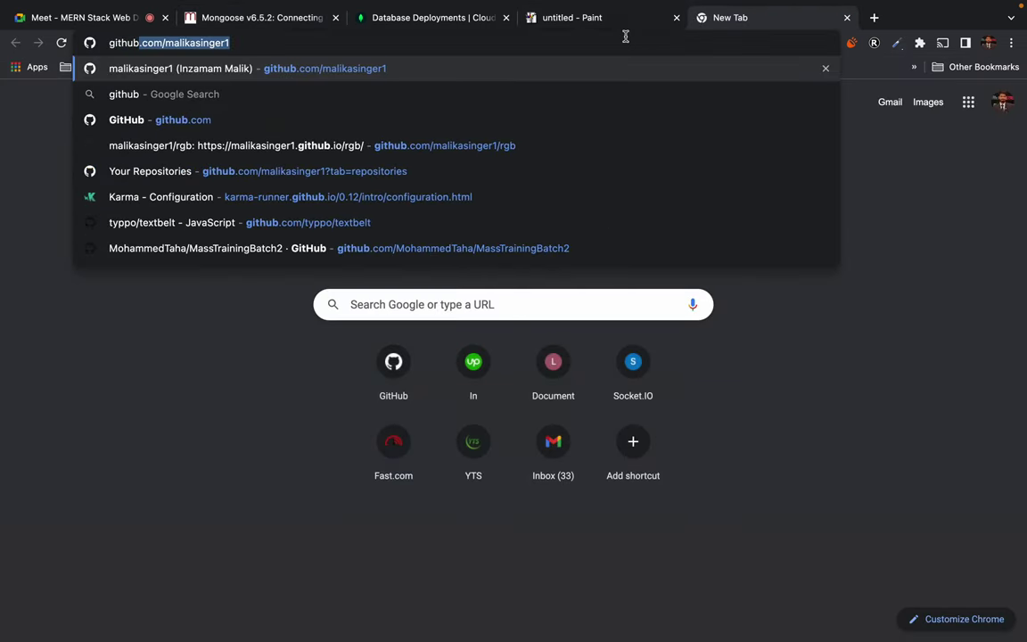
key(Return)
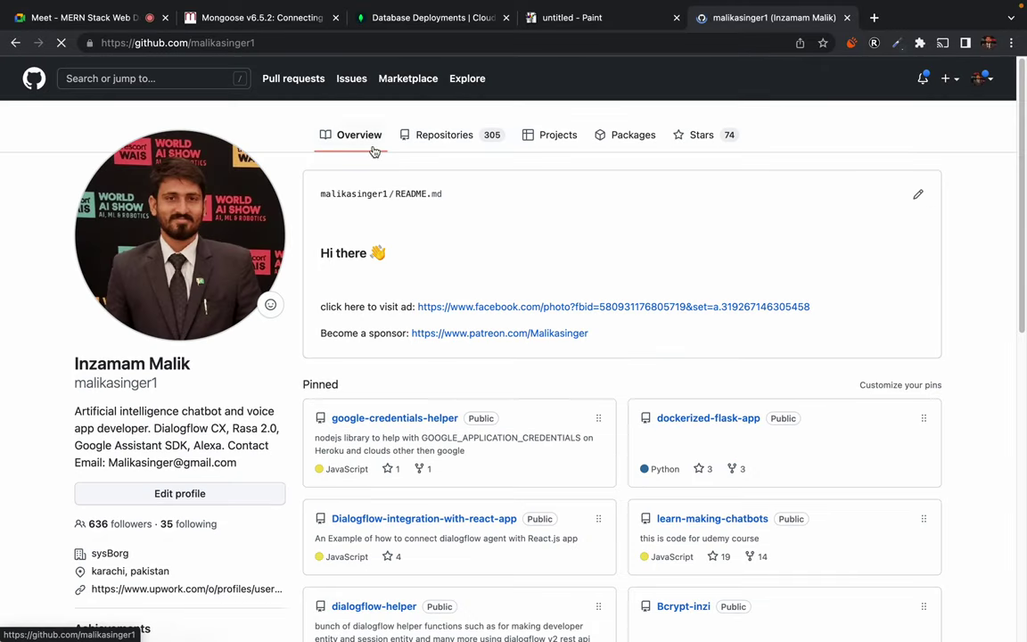
click(355, 172)
text(s)
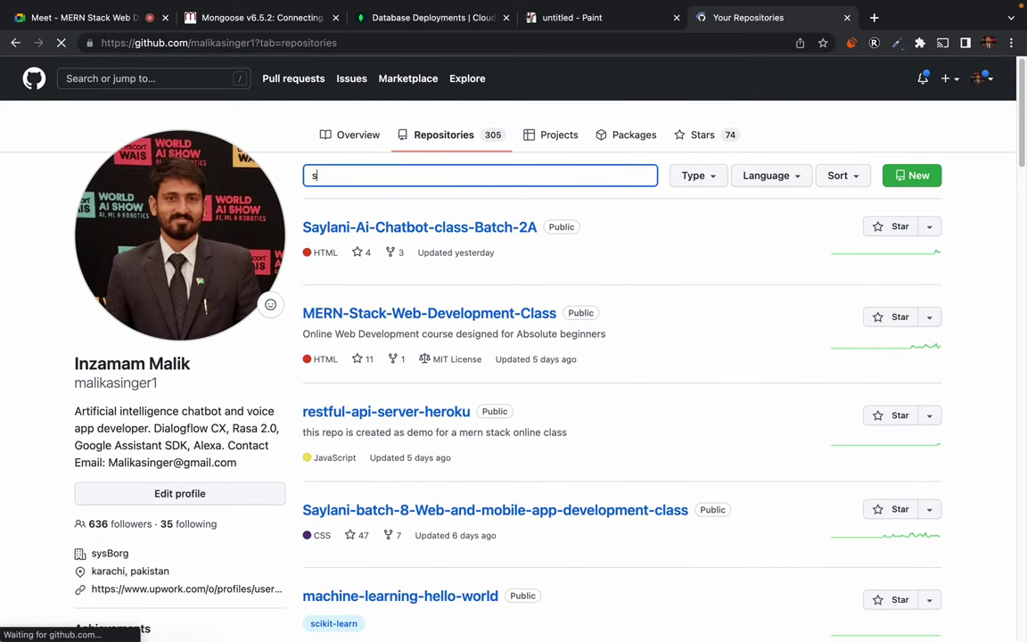
text(ales)
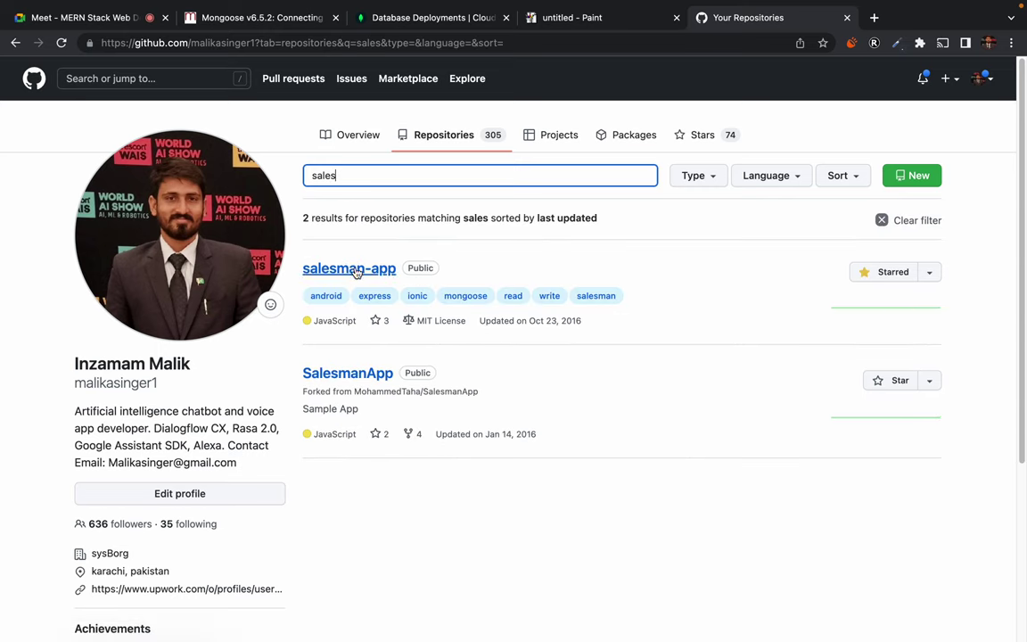
Open the salesman-app repository, look inside DBrepo, and return to the repository root
click(346, 275)
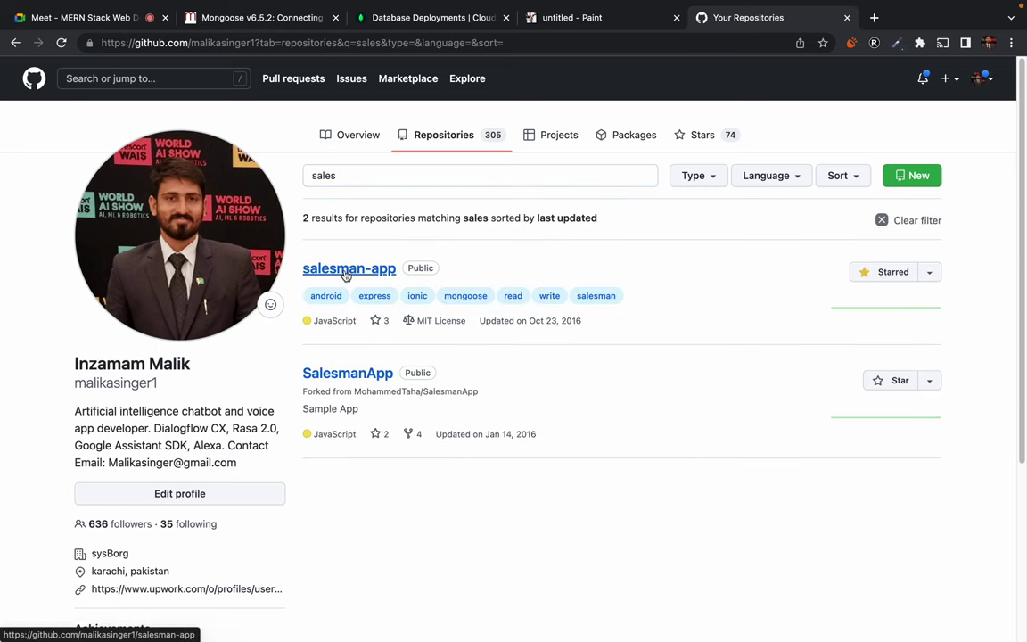
scroll(130, 356, down, 1)
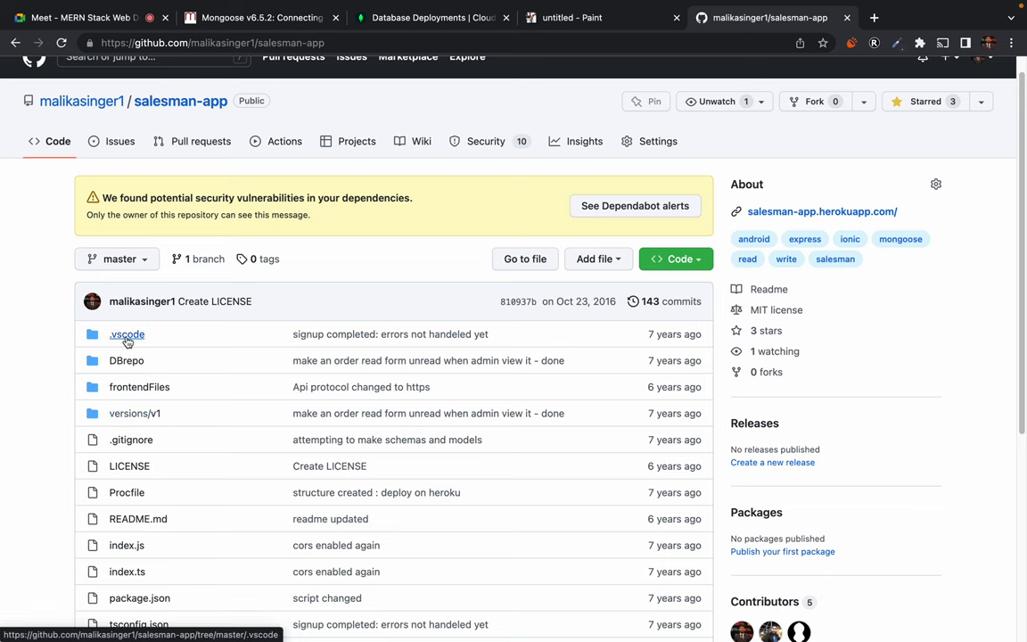
click(127, 361)
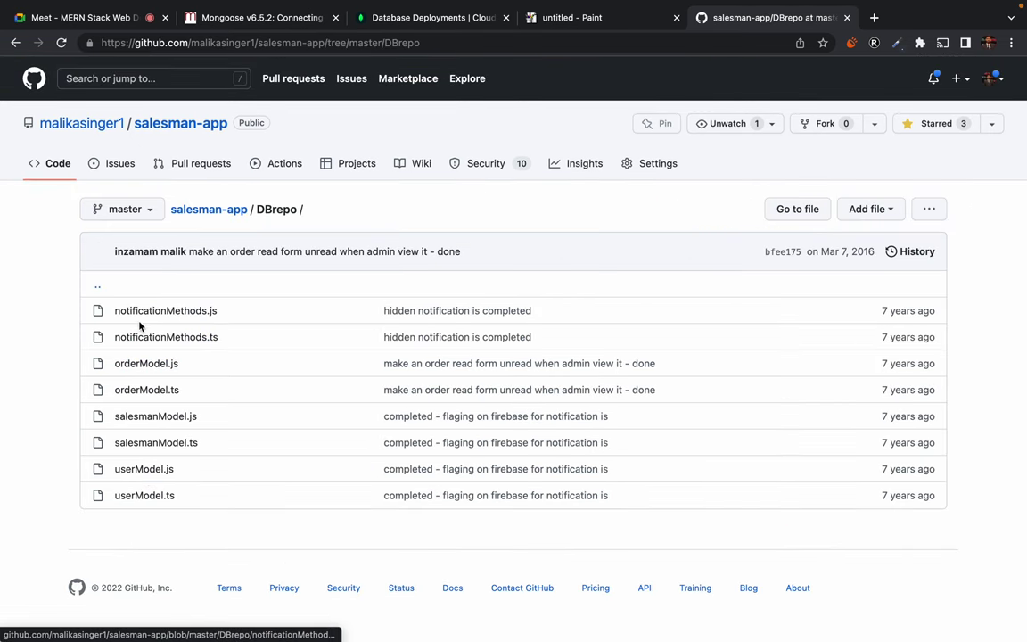
click(15, 43)
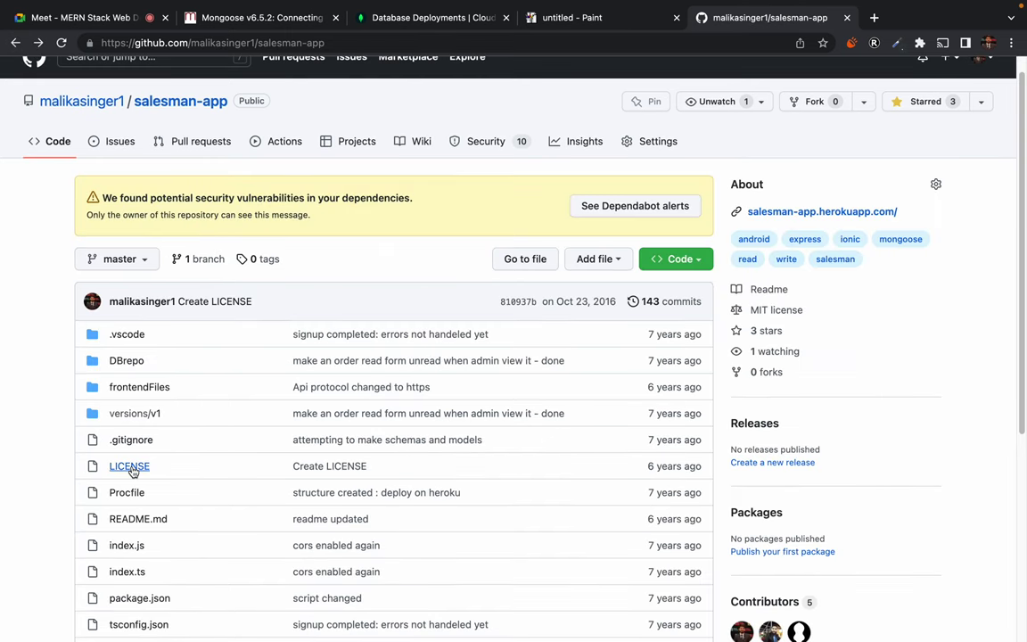
scroll(129, 468, down, 1)
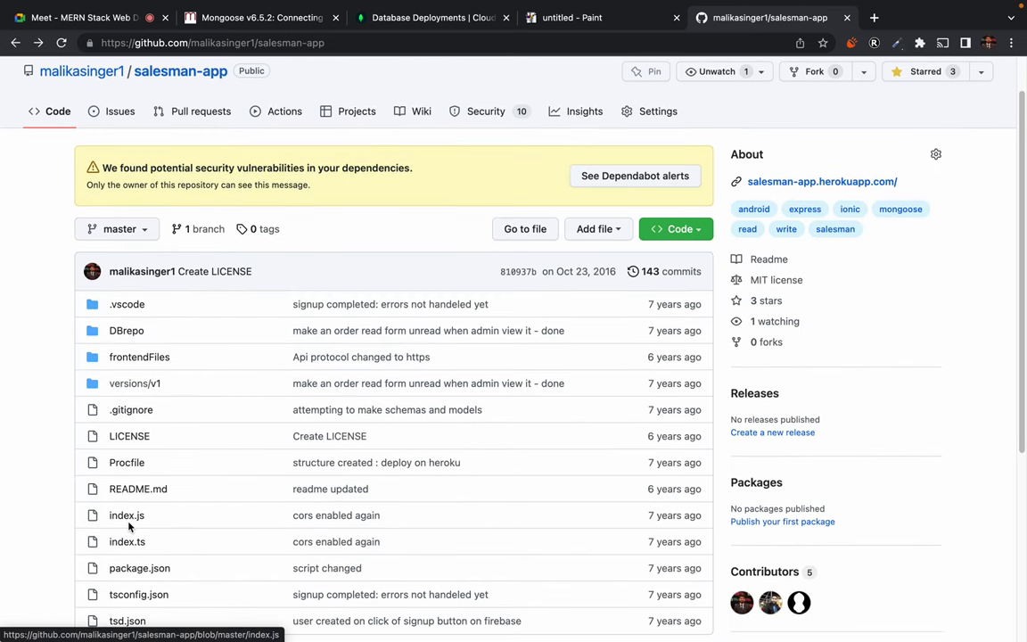
Open index.ts in the salesman-app GitHub repo and find the mongoose connection code
click(130, 543)
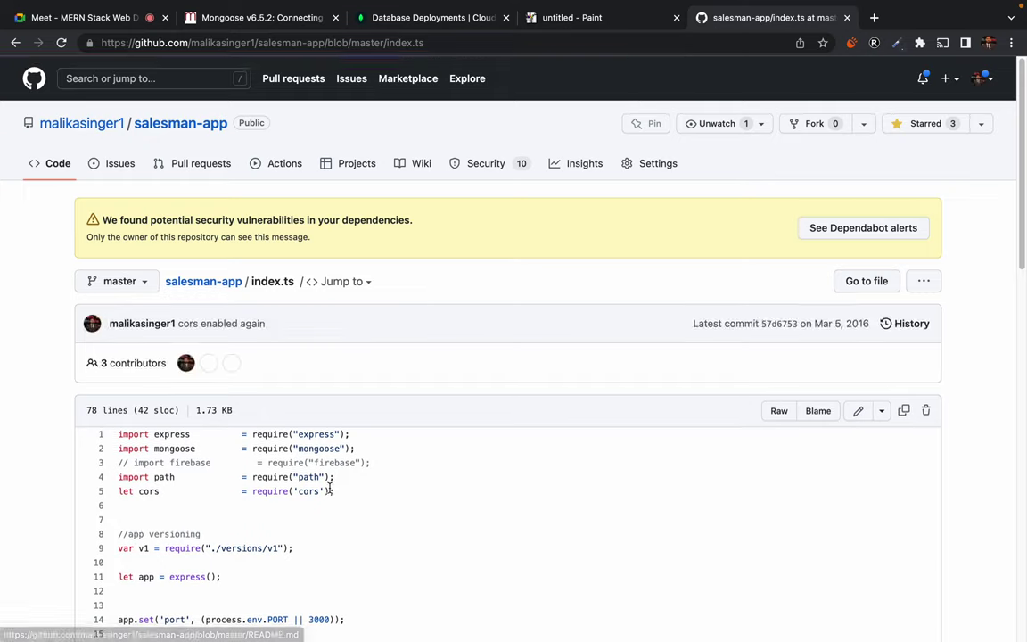
scroll(330, 491, down, 5)
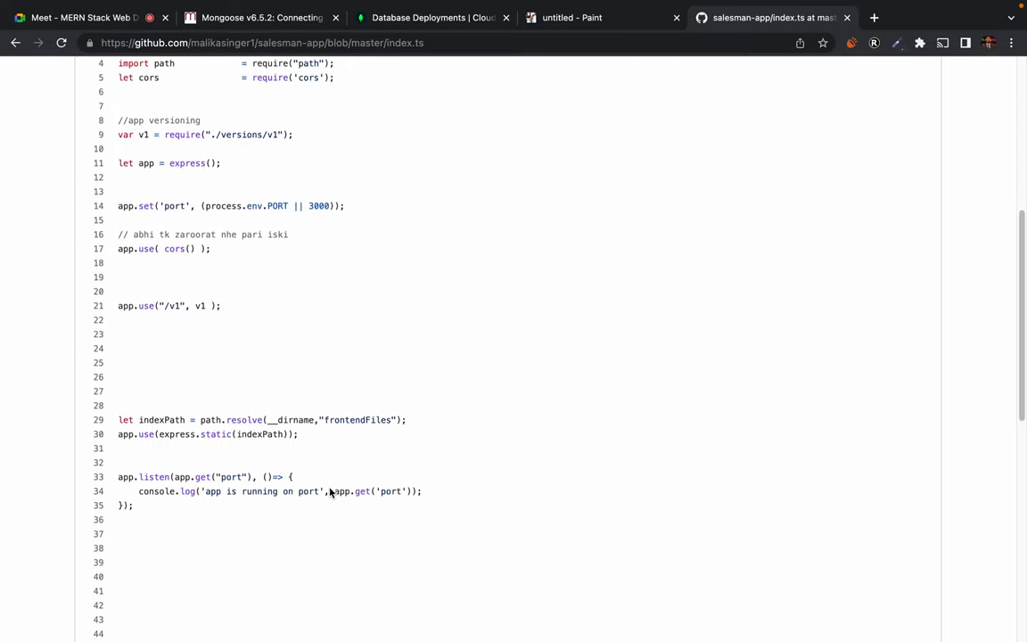
scroll(330, 492, up, 4)
scroll(329, 492, up, 1)
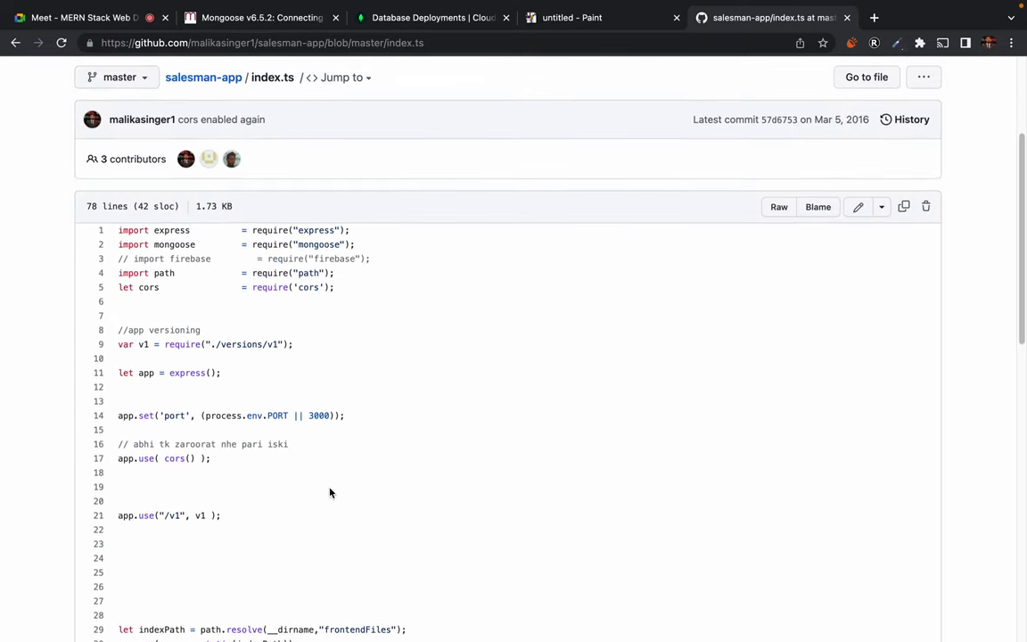
scroll(161, 270, up, 2)
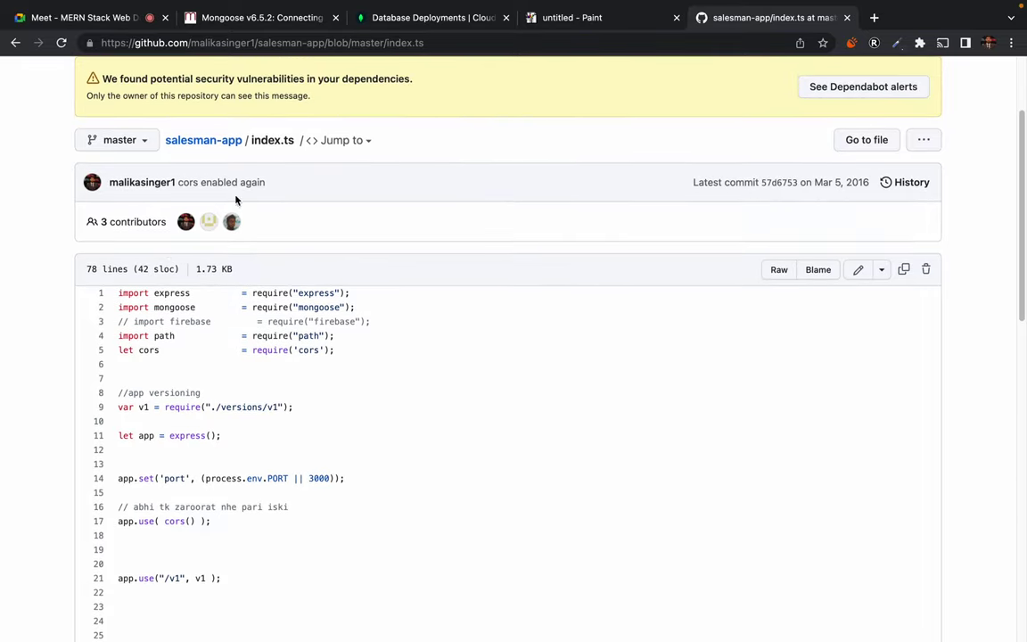
scroll(330, 452, down, 3)
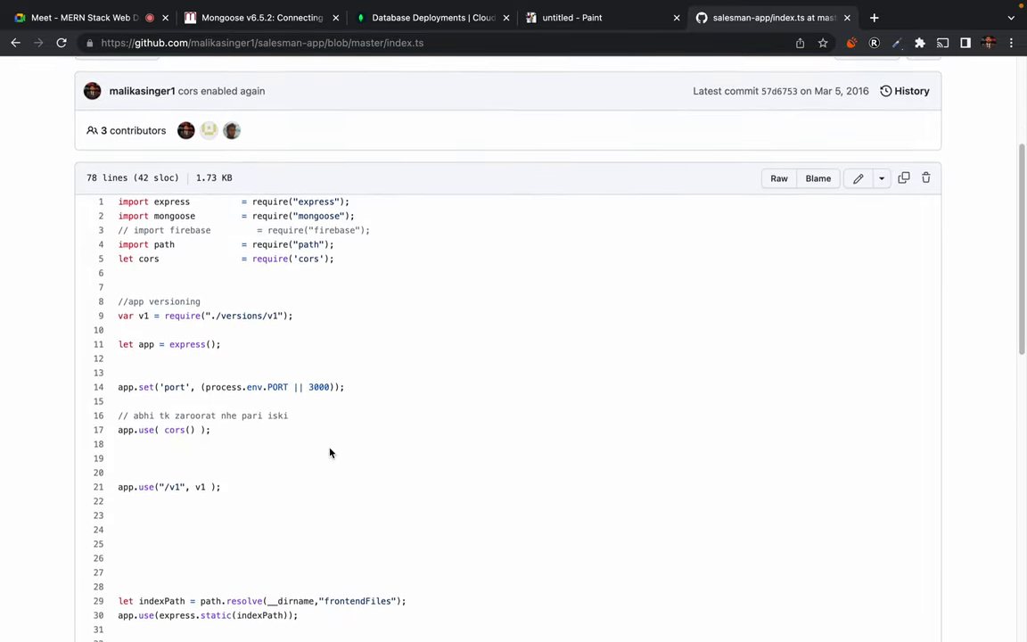
scroll(330, 453, down, 10)
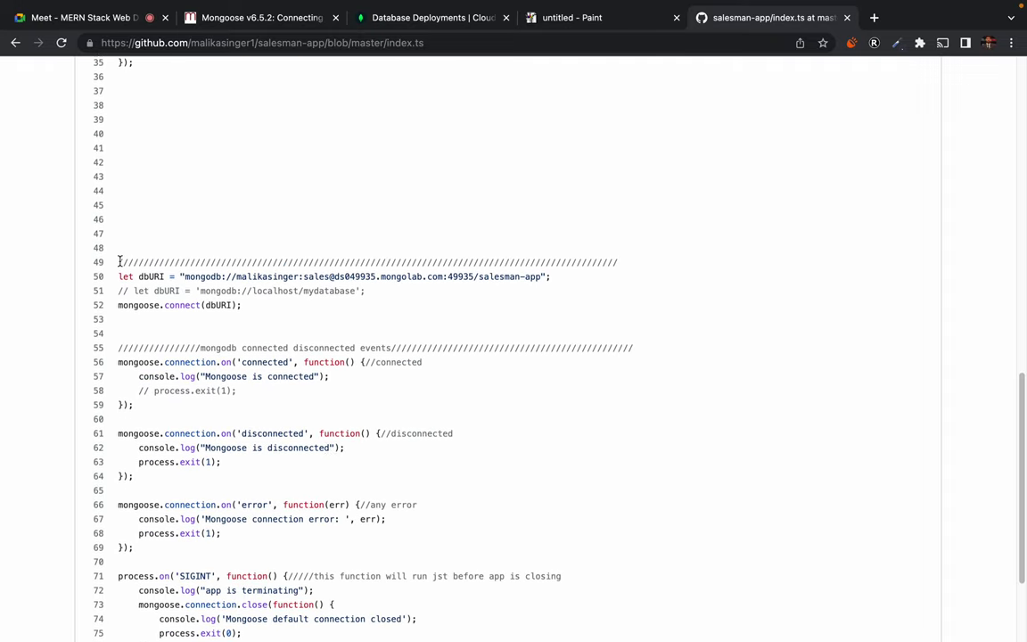
Copy lines 49–78 holding dbURI, mongoose.connect and the connection event handlers
drag(120, 262, 143, 548)
scroll(272, 575, down, 3)
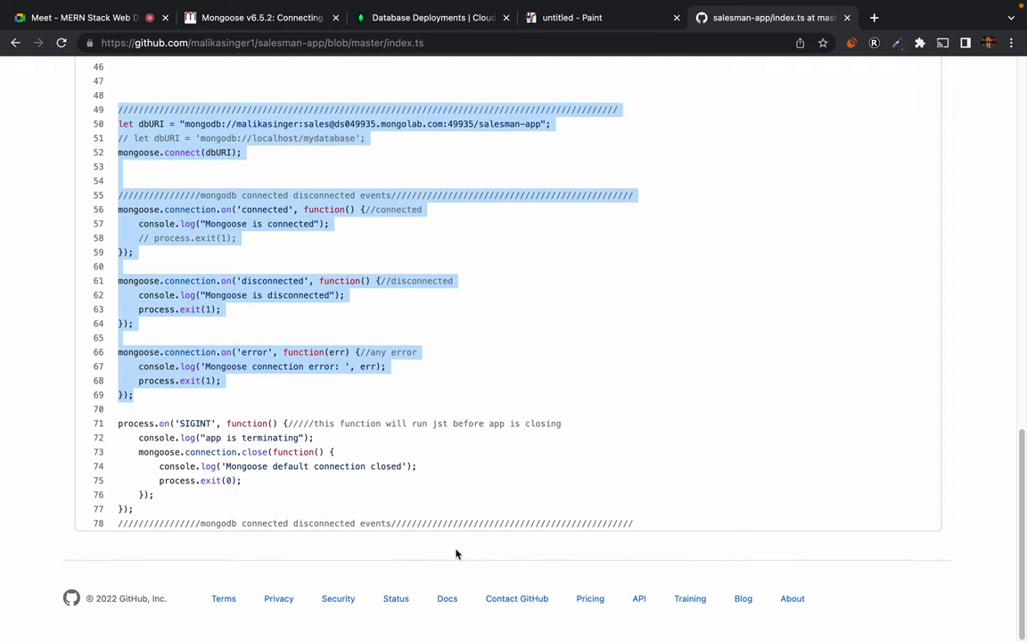
drag(648, 533, 642, 530)
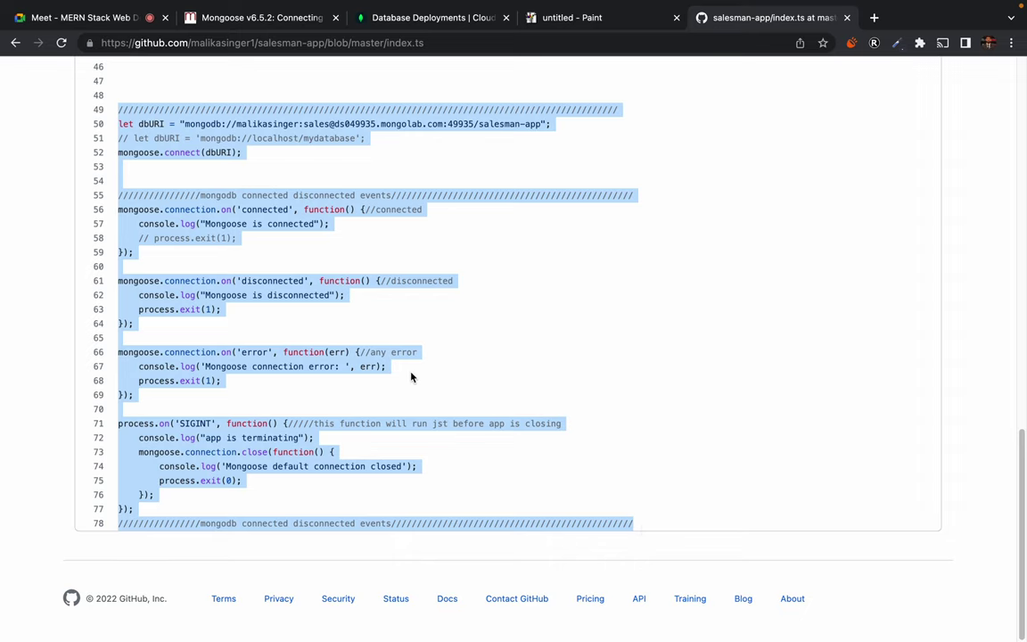
scroll(412, 376, up, 1)
scroll(410, 378, up, 2)
key(ctrl+Left)
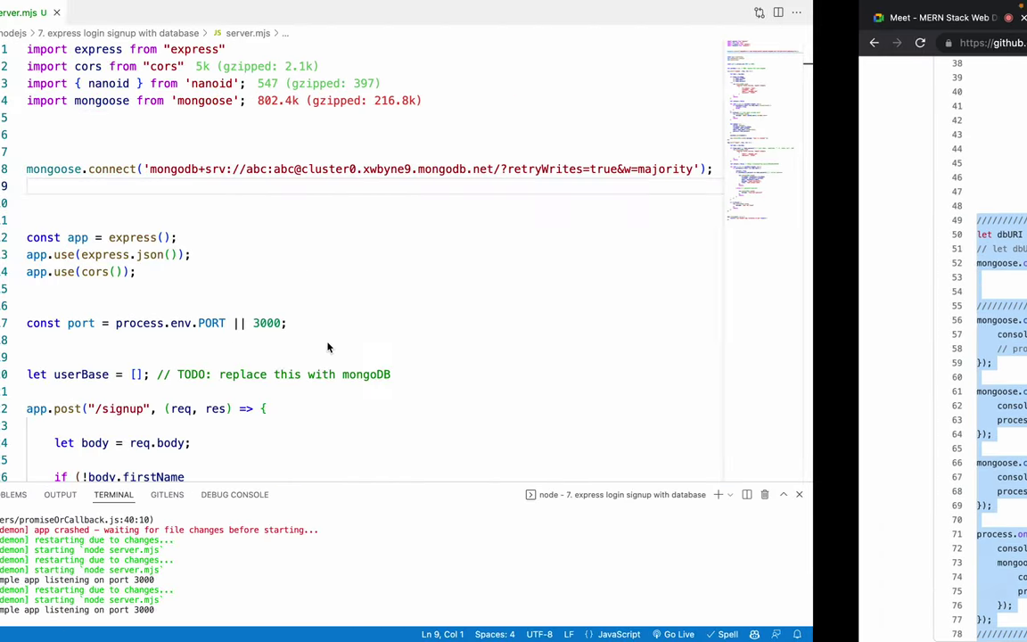
Paste the copied connection event-handler code below the connect call in server.mjs
key(Return)
key(Return)
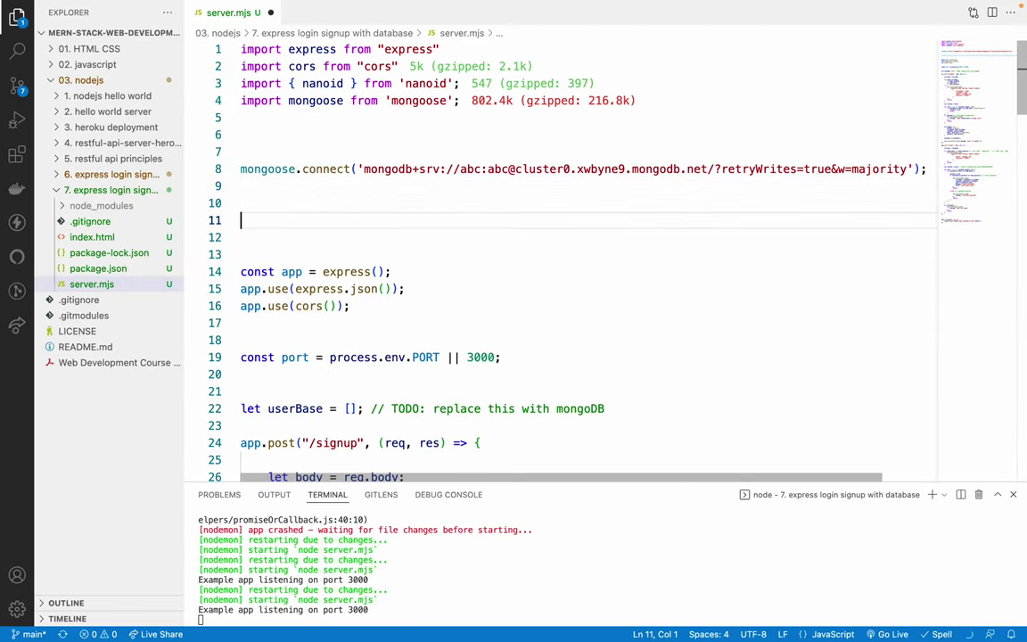
key(Up)
key(Up)
key(ctrl+v)
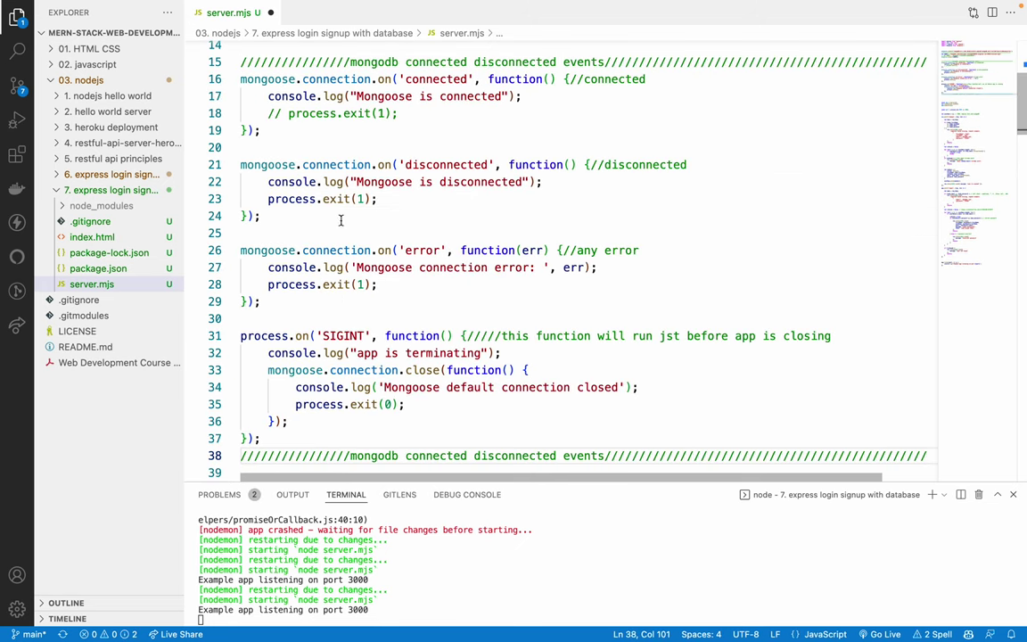
scroll(291, 145, up, 3)
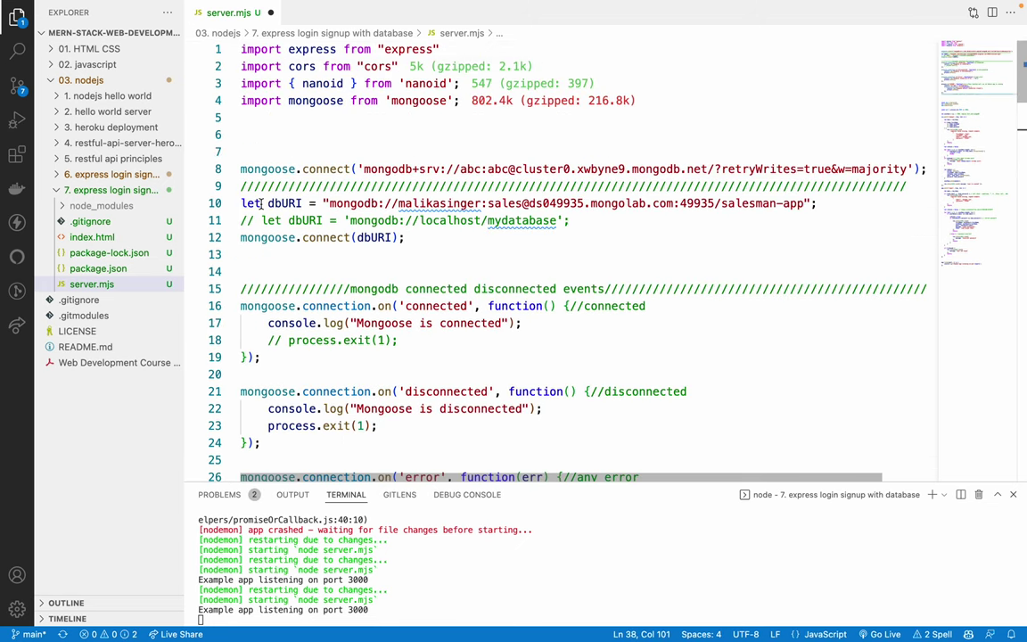
Move the Atlas mongodb+srv string from connect() into dbURI, then delete the empty connect line
triple_click(260, 203)
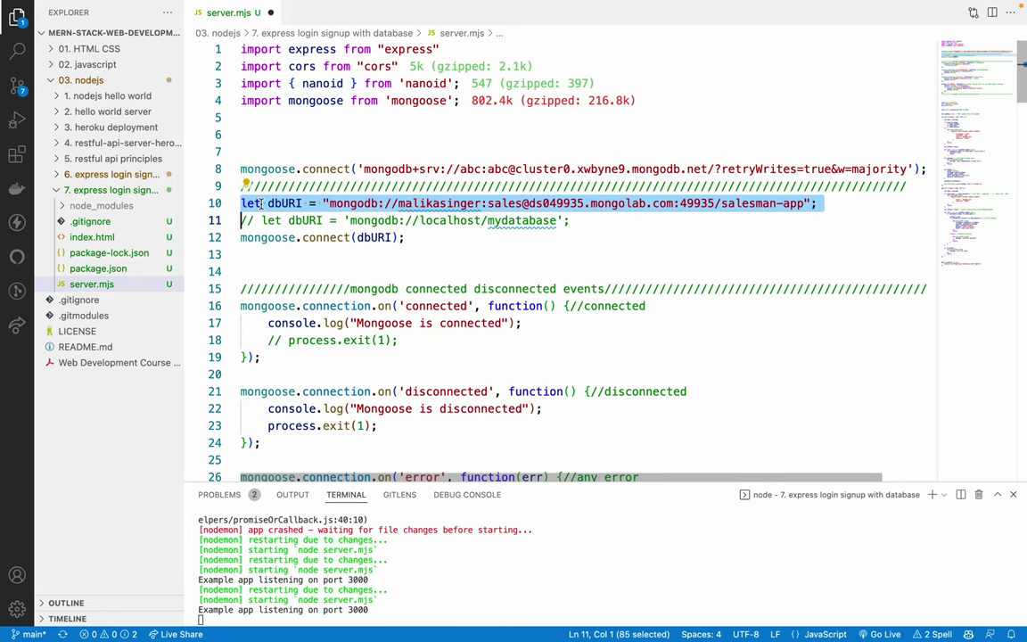
double_click(280, 203)
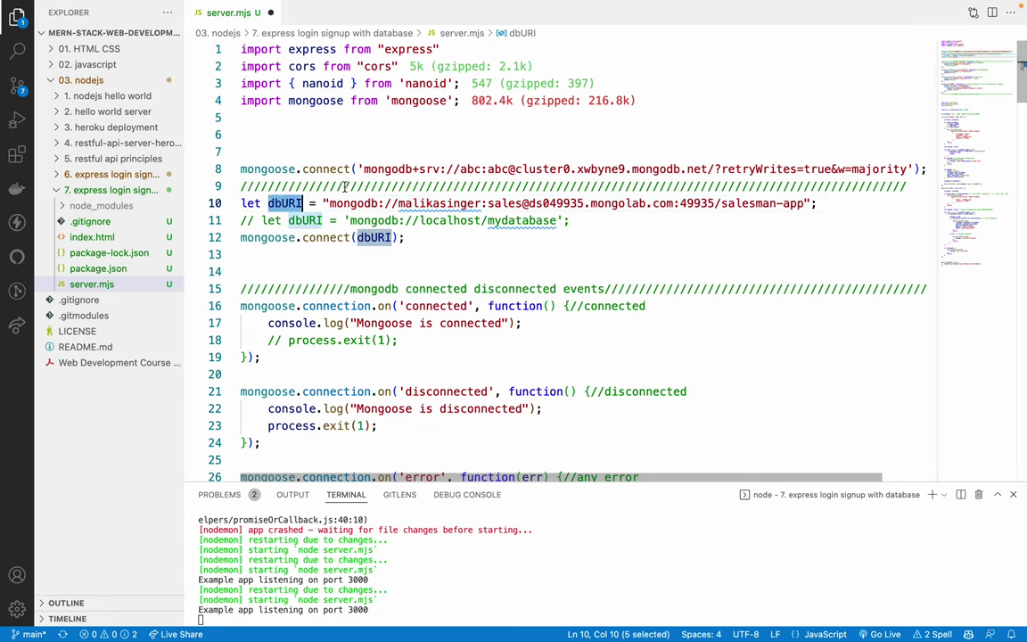
drag(360, 168, 910, 169)
key(super+c)
key(BackSpace)
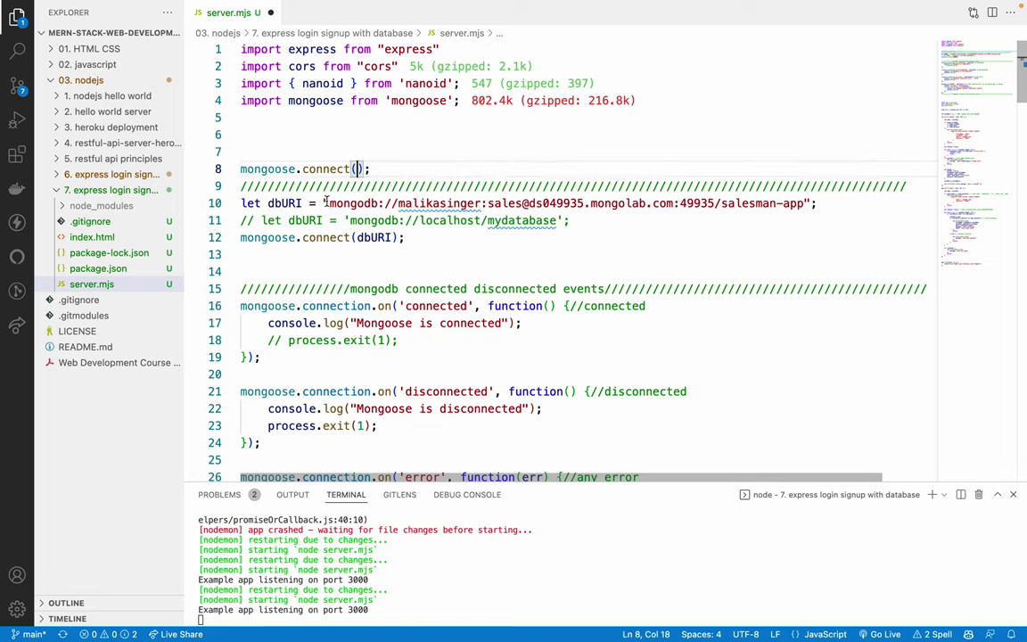
drag(324, 203, 813, 204)
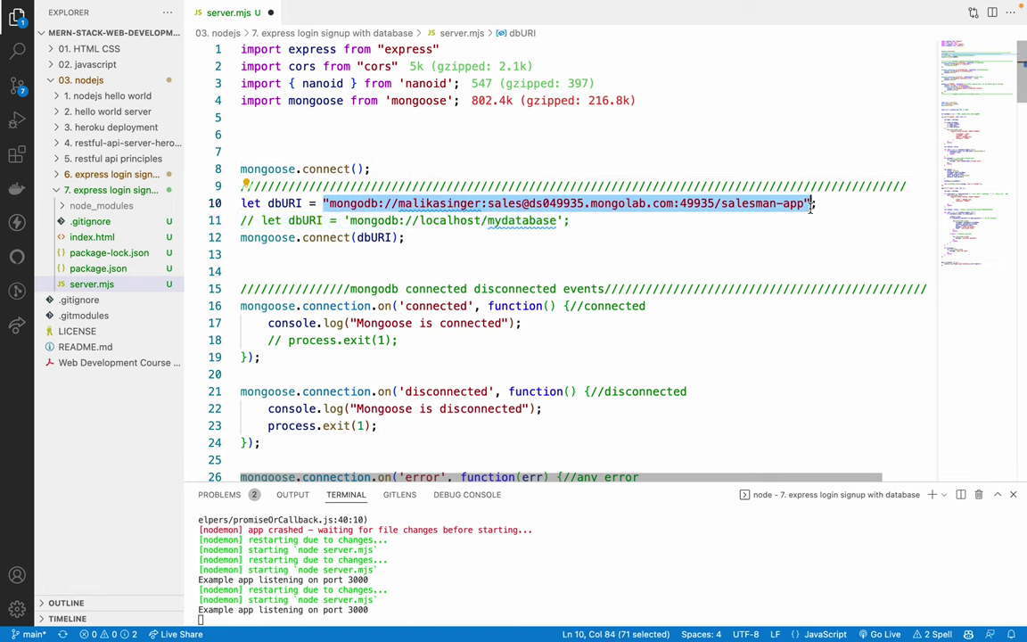
key(super+v)
double_click(335, 169)
key(super+shift+k)
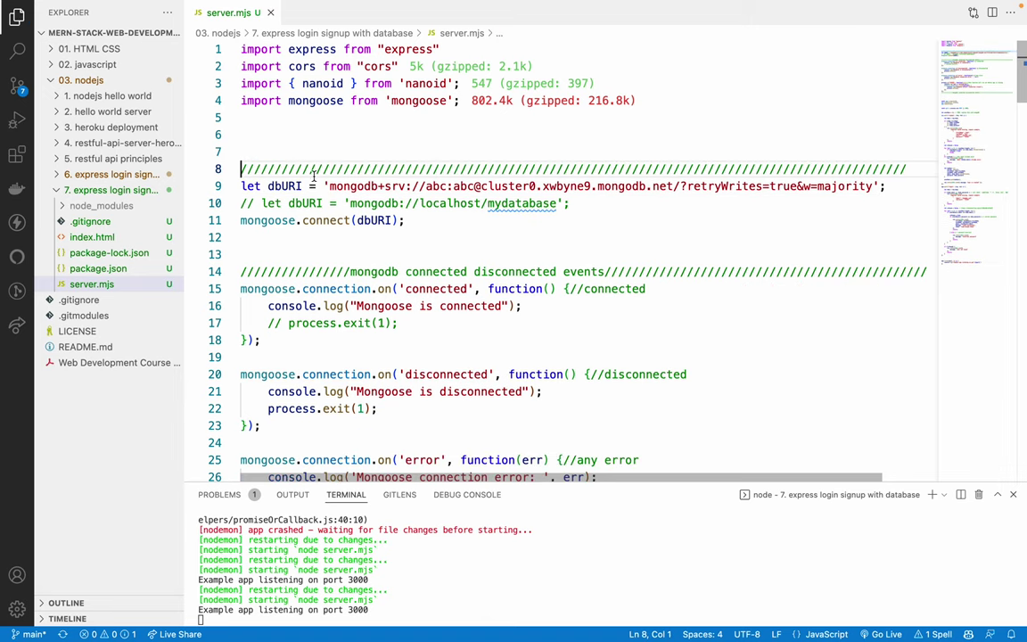
Delete the commented-out localhost dbURI line and save server.mjs so nodemon restarts
drag(241, 169, 268, 238)
click(375, 256)
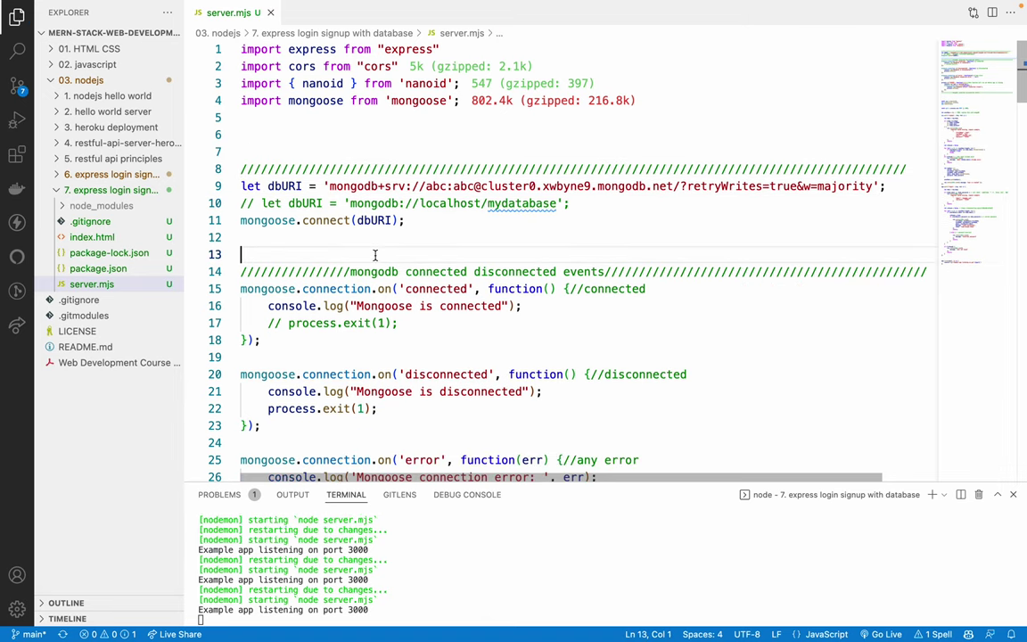
double_click(344, 186)
click(424, 189)
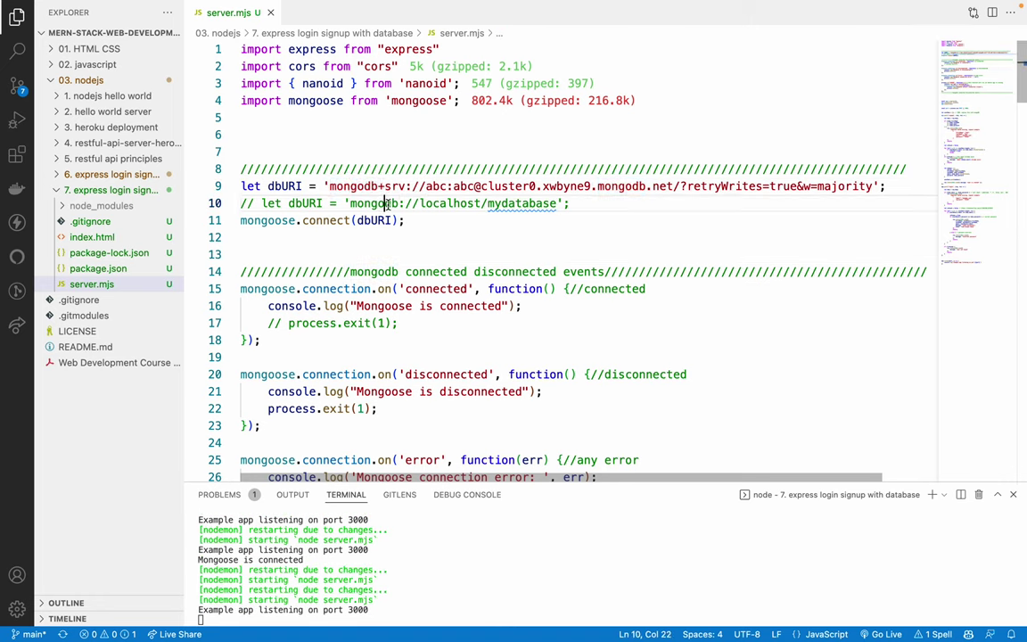
triple_click(389, 204)
key(BackSpace)
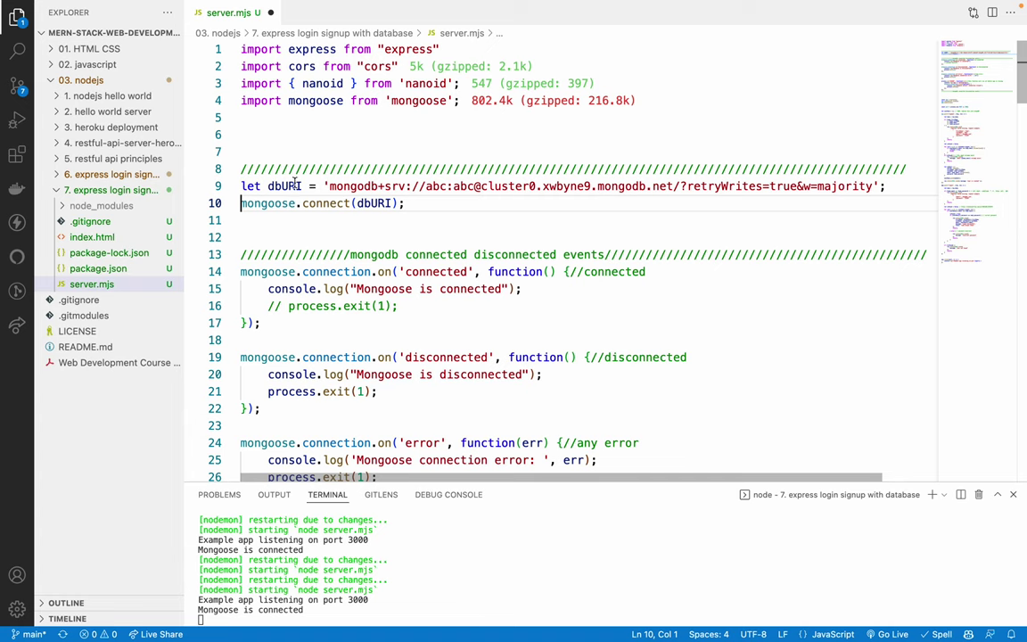
double_click(285, 187)
key(ctrl+s)
Review the Atlas connection string on line 9, including its retryWrites option
drag(327, 186, 881, 186)
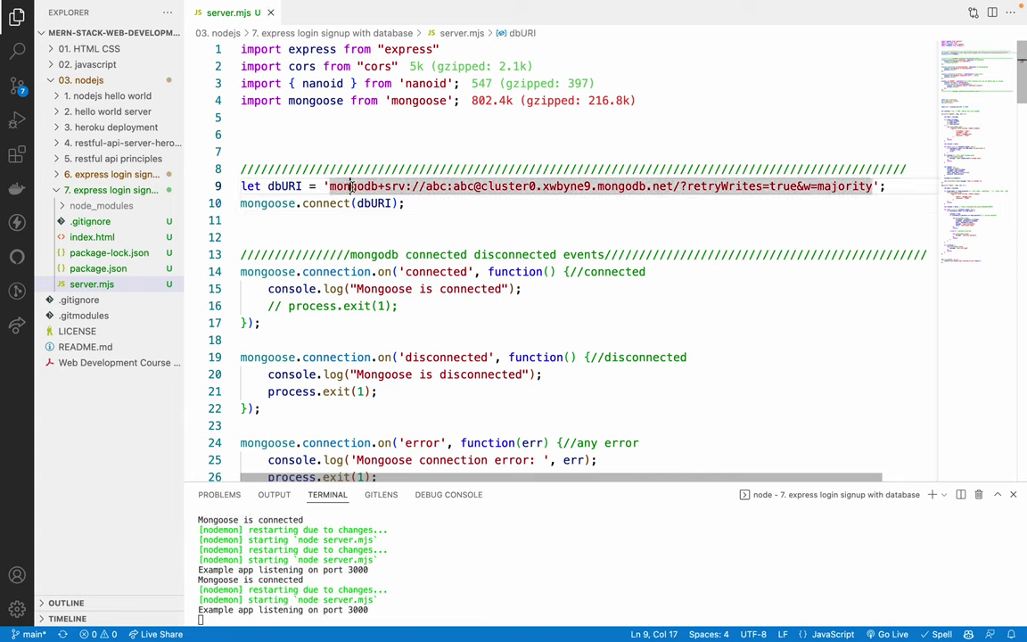
click(426, 218)
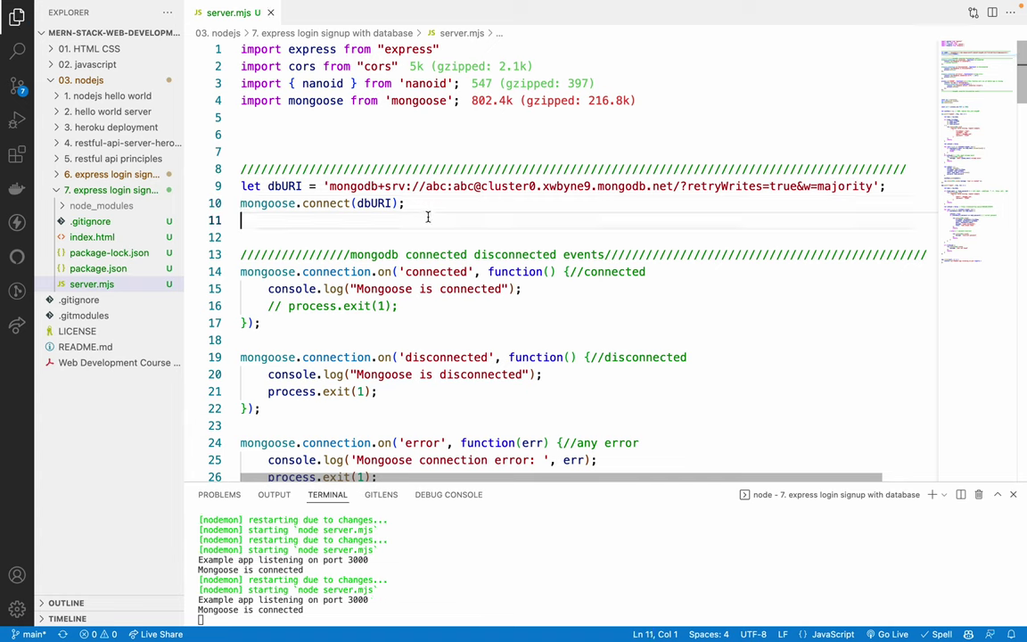
double_click(704, 186)
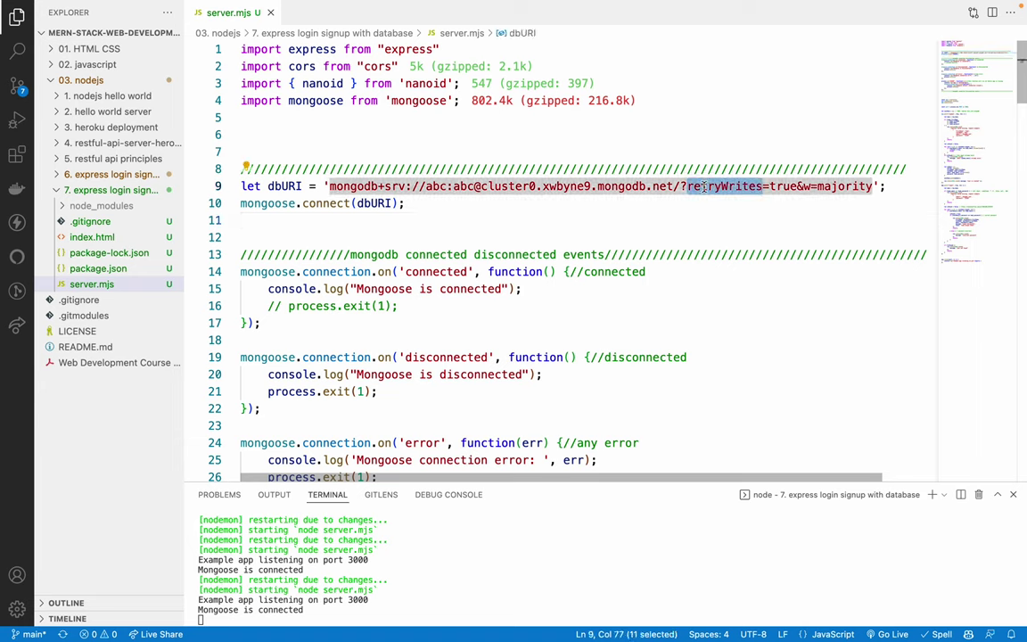
click(680, 186)
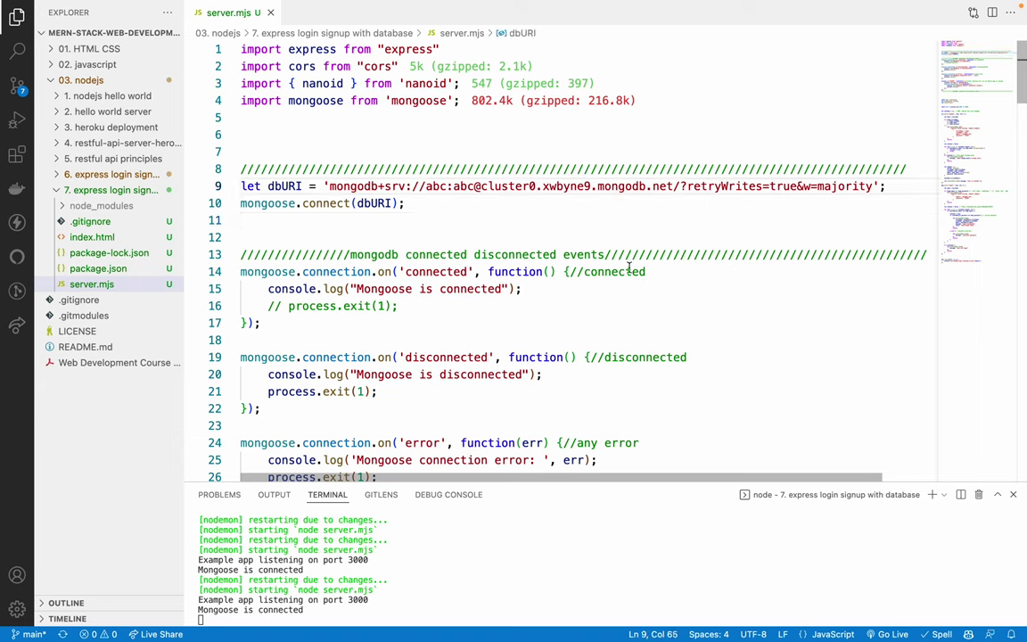